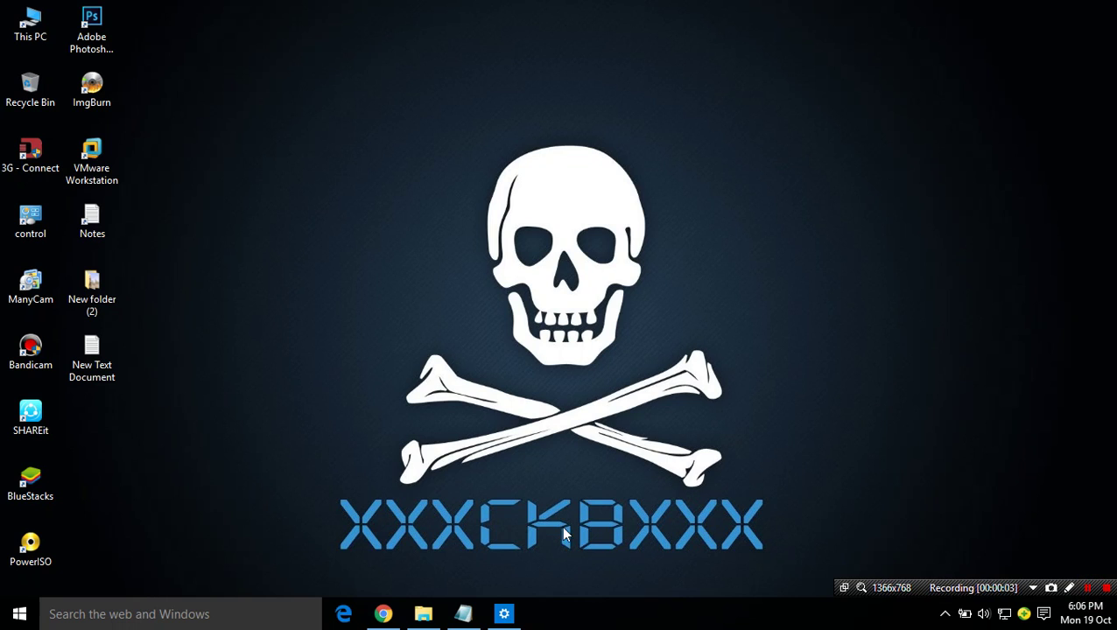
- Review the USB-to-ISO instructions in the text document and the ImgBurn v2.5.8.0 download mirrors on the official website
{"action": "left_click", "coordinate": [464, 615]}
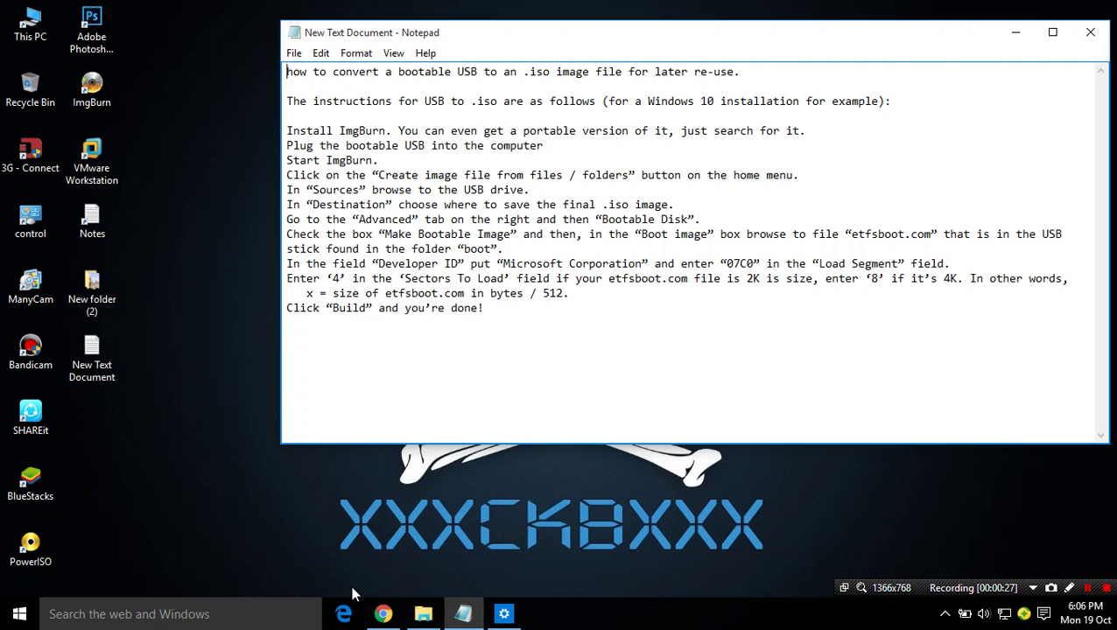
{"action": "left_click", "coordinate": [382, 614]}
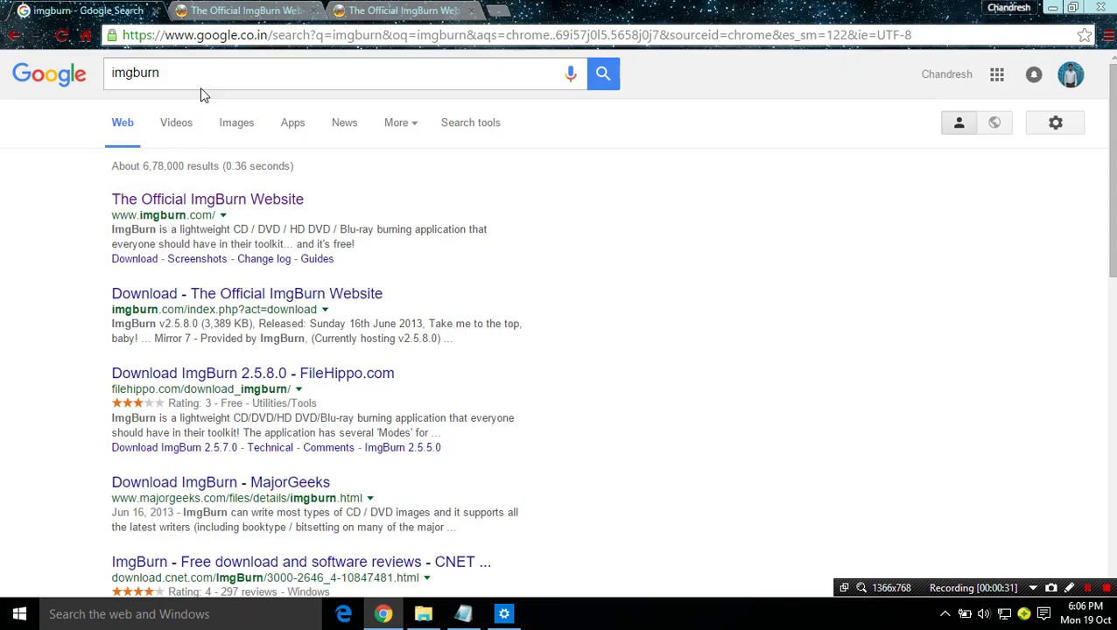
{"action": "left_click", "coordinate": [226, 9]}
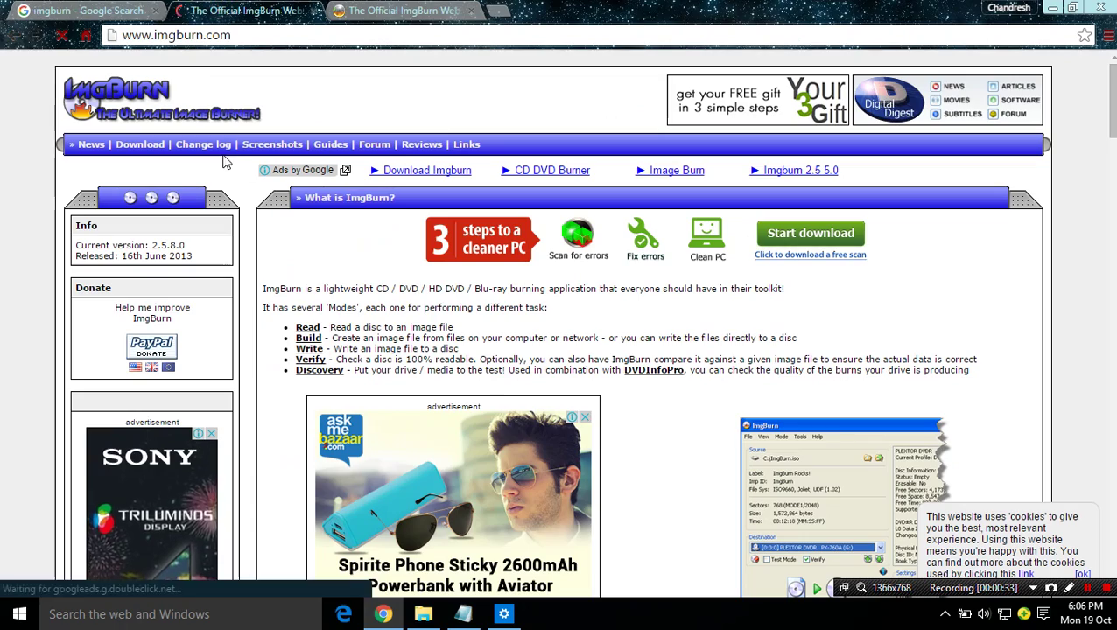
{"action": "scroll", "coordinate": [391, 280], "scroll_direction": "down", "scroll_amount": 5}
{"action": "scroll", "coordinate": [390, 280], "scroll_direction": "down", "scroll_amount": 6}
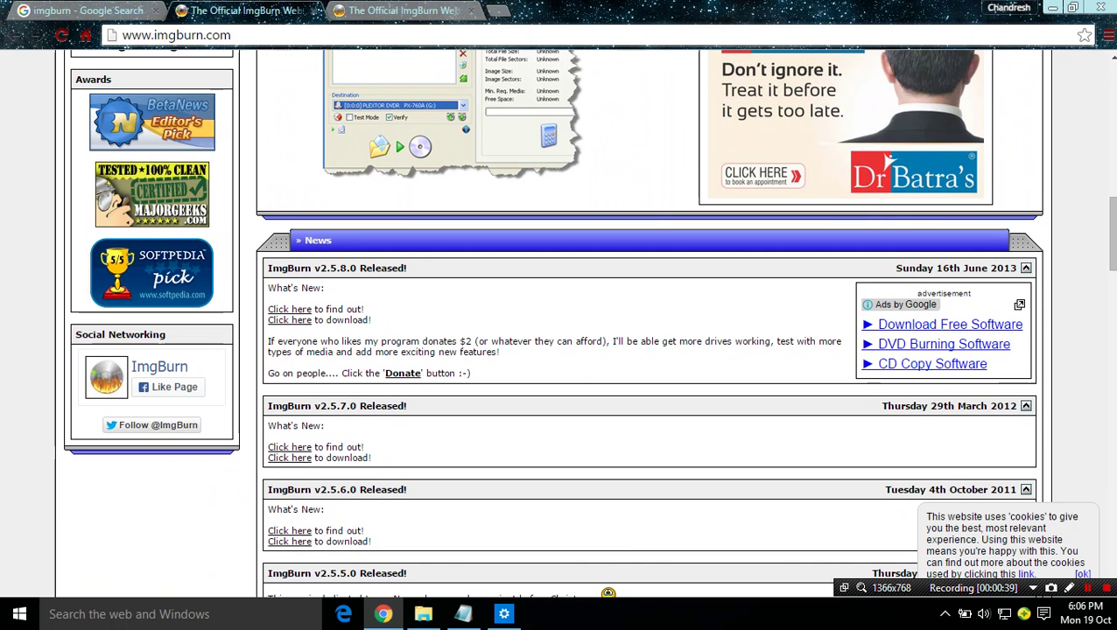
{"action": "left_click", "coordinate": [288, 319]}
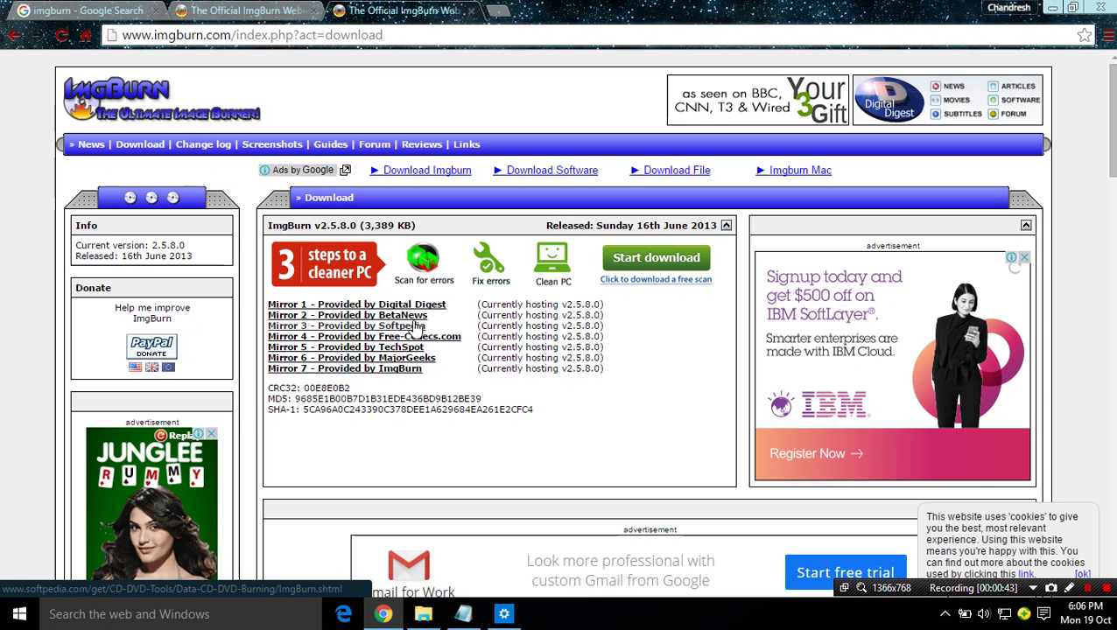
{"action": "scroll", "coordinate": [415, 396], "scroll_direction": "down", "scroll_amount": 2}
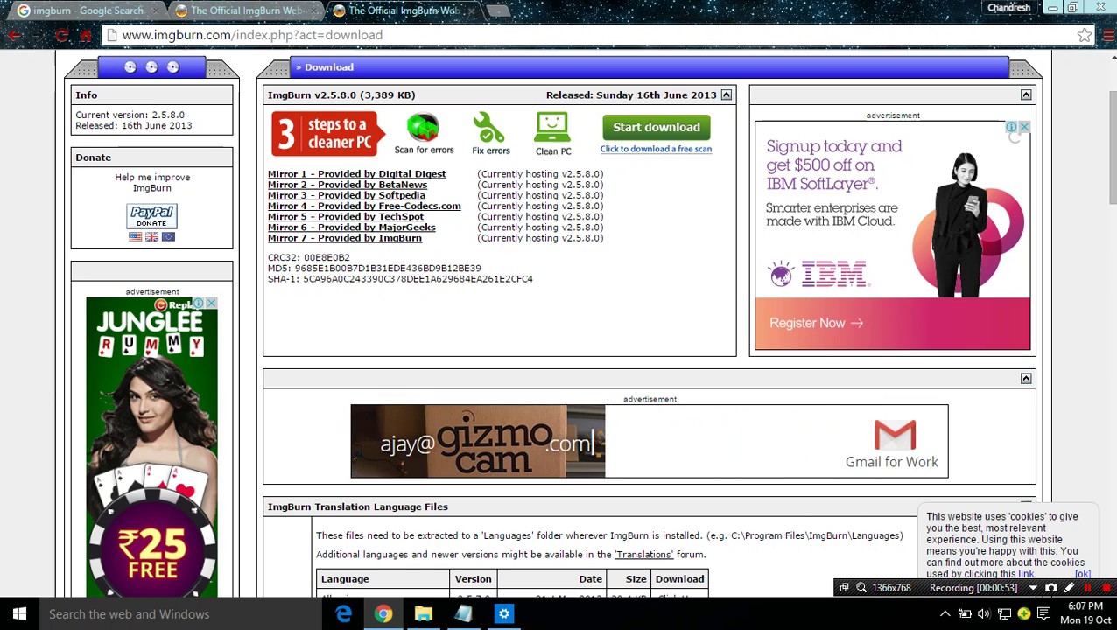
{"action": "left_click", "coordinate": [1100, 7]}
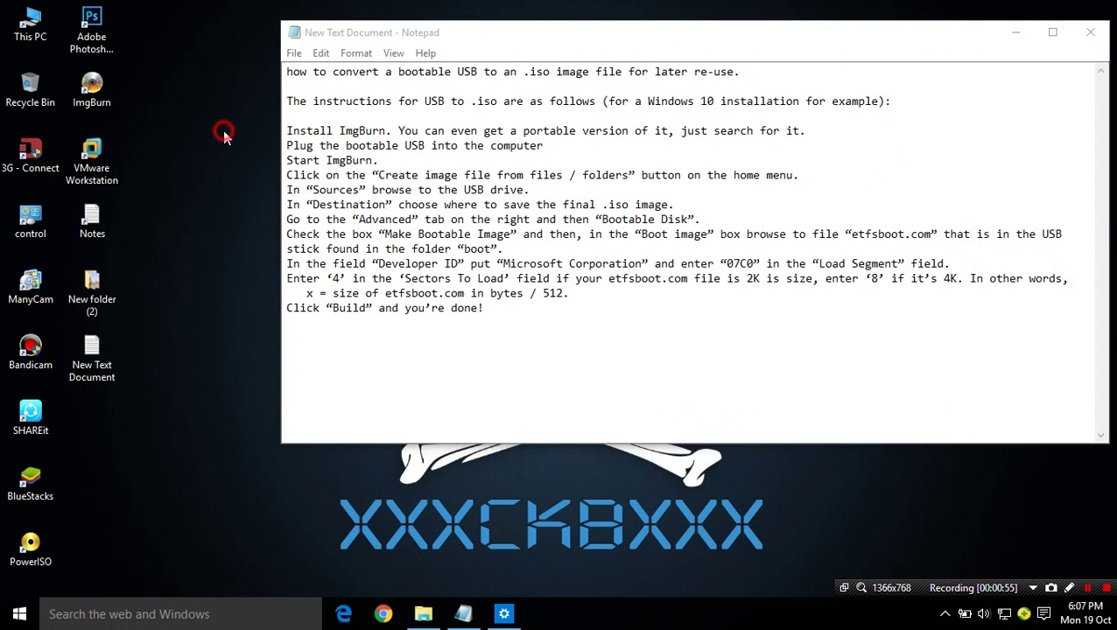
- Start ImgBurn in the mode that creates an image from files/folders and add the Win_10_AIO_x86-x64-EN-US_2015 (I:) drive as source
{"action": "double_click", "coordinate": [103, 95]}
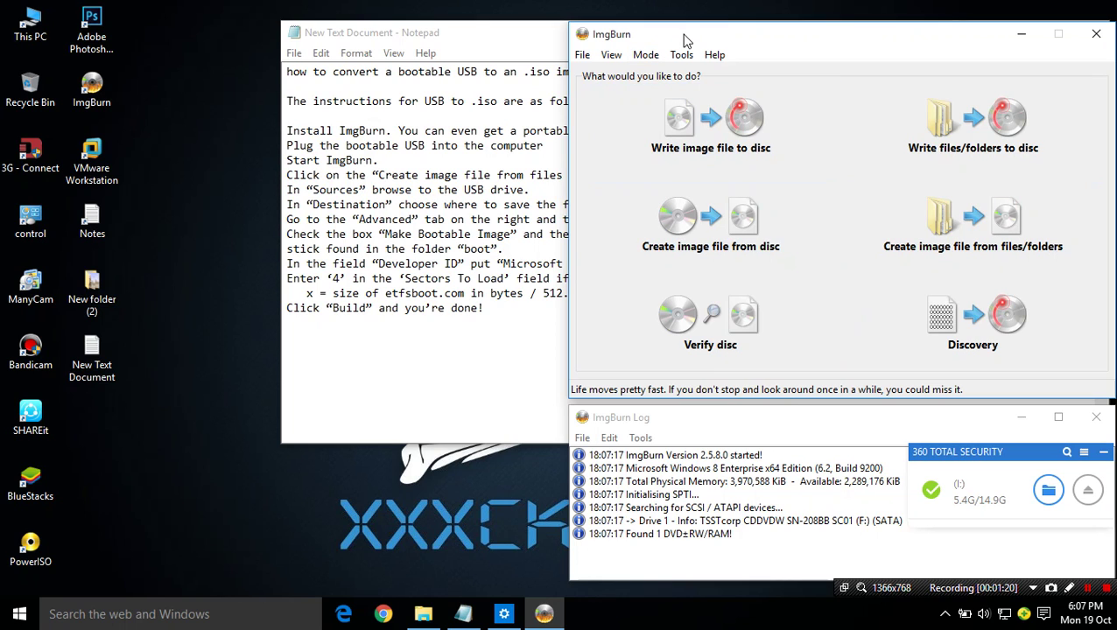
{"action": "left_click", "coordinate": [976, 232]}
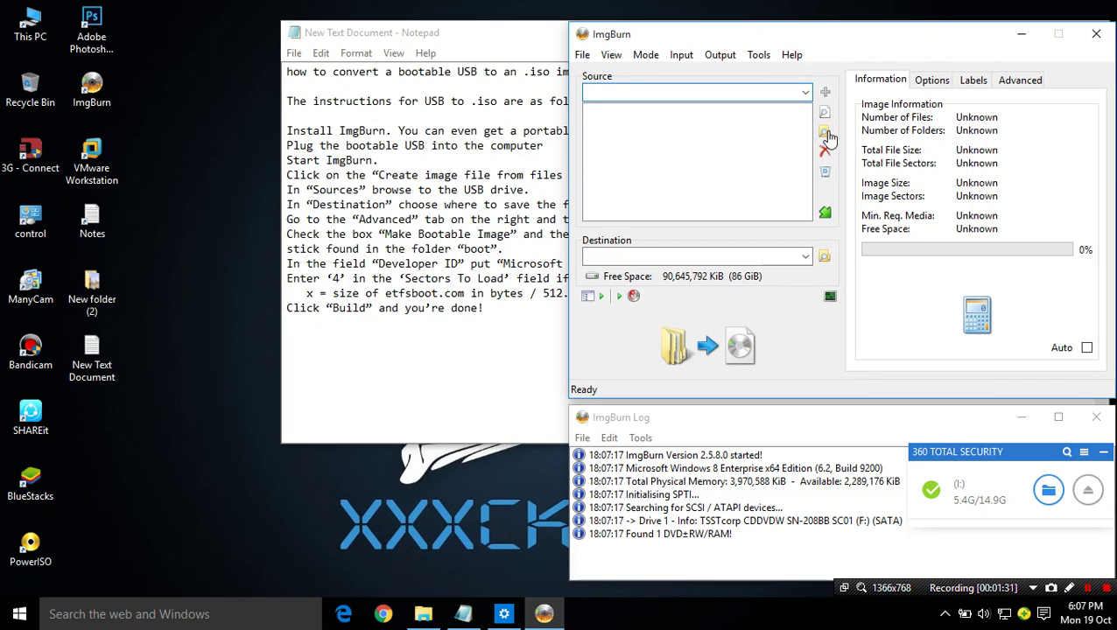
{"action": "left_click", "coordinate": [823, 135]}
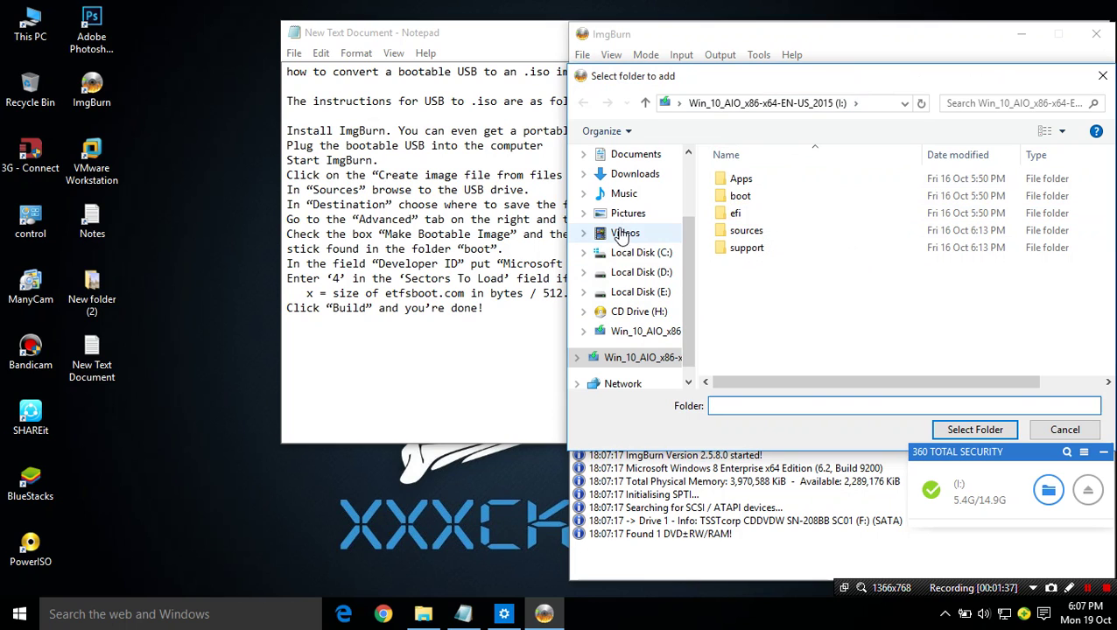
{"action": "left_click", "coordinate": [622, 335]}
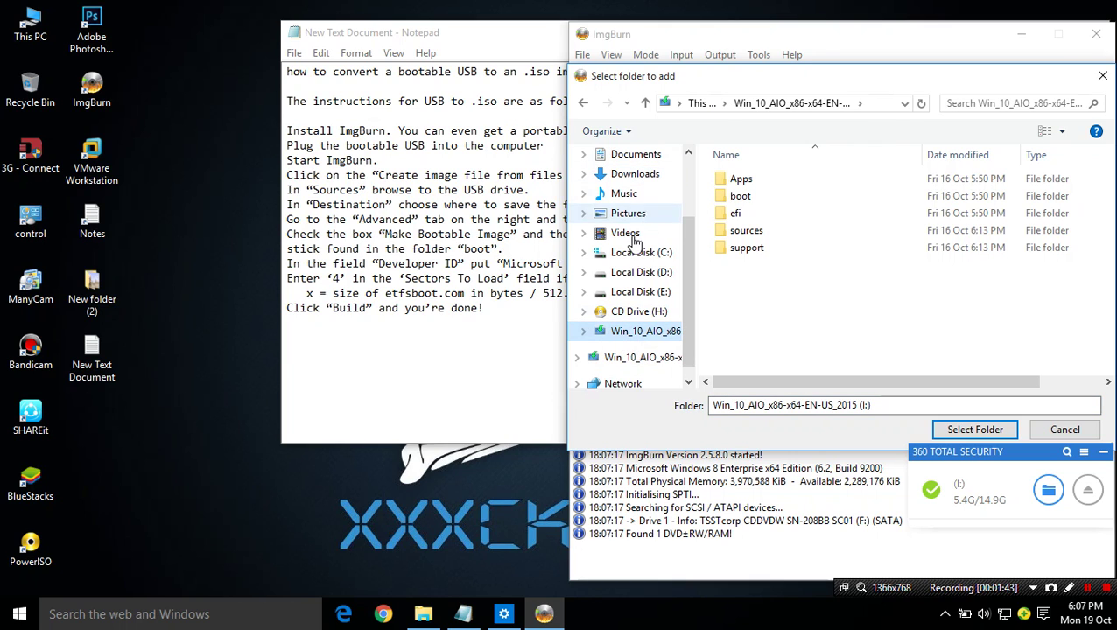
{"action": "scroll", "coordinate": [685, 204], "scroll_direction": "up", "scroll_amount": 2}
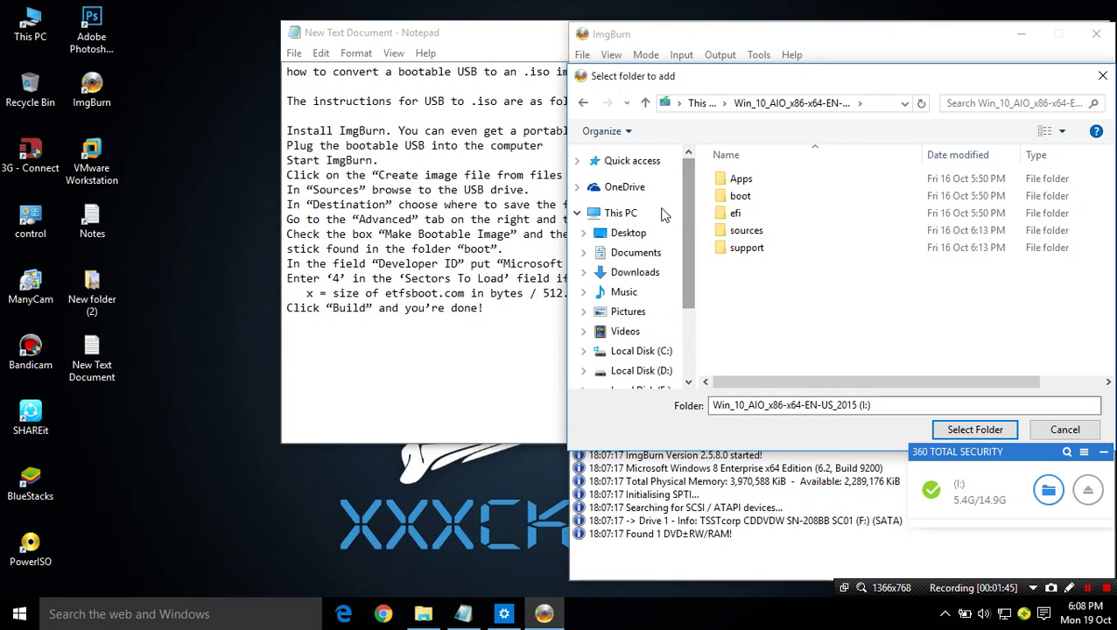
{"action": "left_click", "coordinate": [623, 215]}
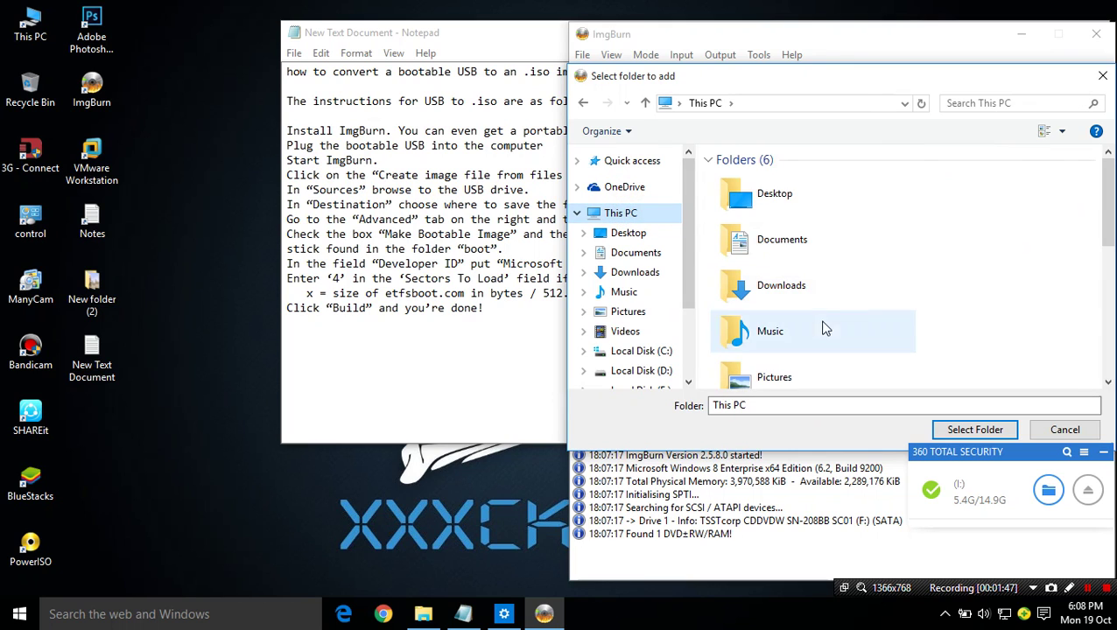
{"action": "left_click_drag", "start_coordinate": [1104, 180], "coordinate": [1114, 357]}
{"action": "left_click", "coordinate": [827, 361]}
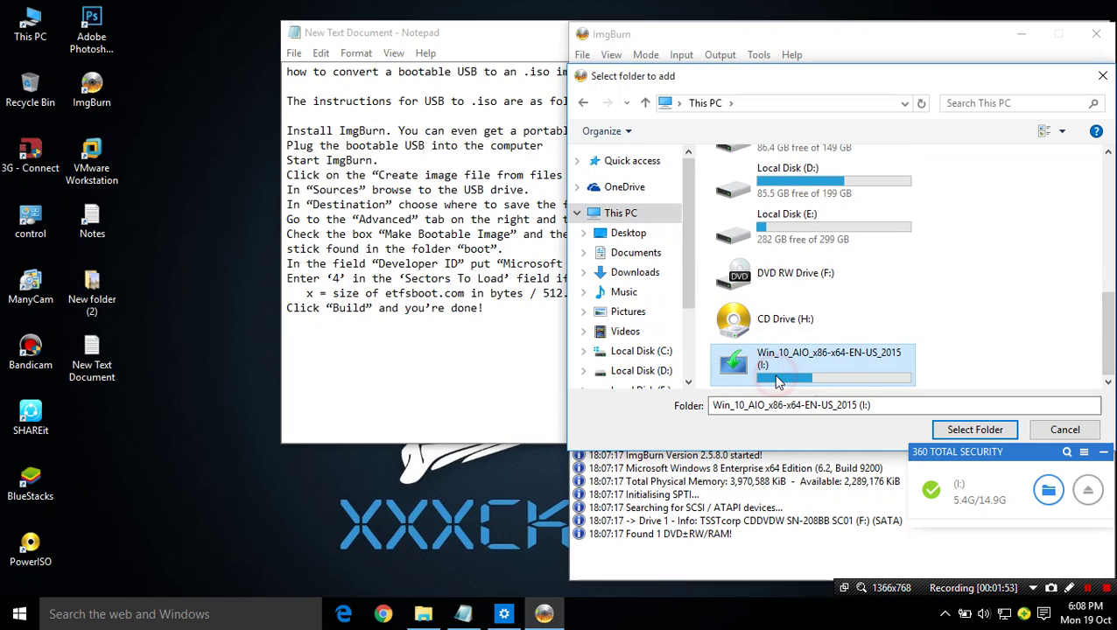
{"action": "left_click", "coordinate": [976, 429]}
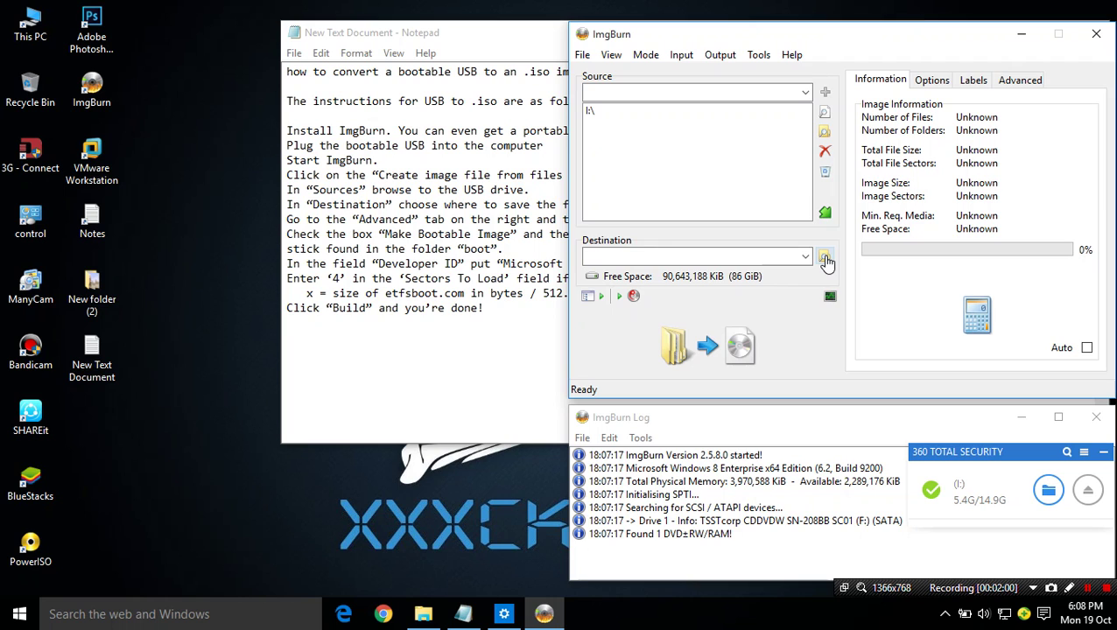
- Set the destination to an ISO file named "windows 10" on the Desktop
{"action": "left_click", "coordinate": [824, 259]}
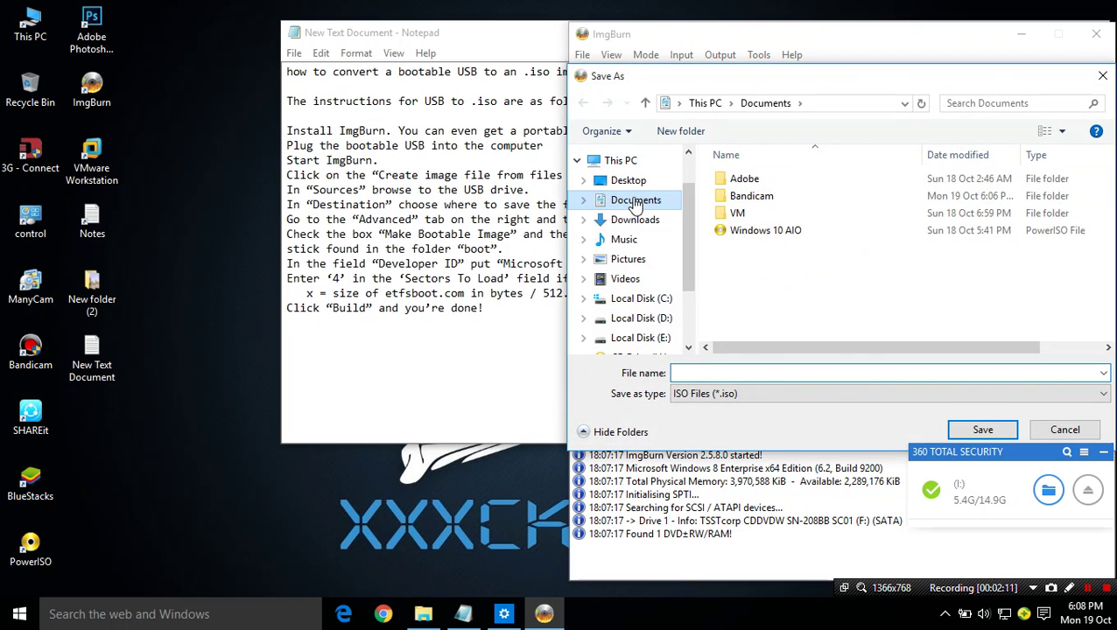
{"action": "left_click", "coordinate": [618, 181]}
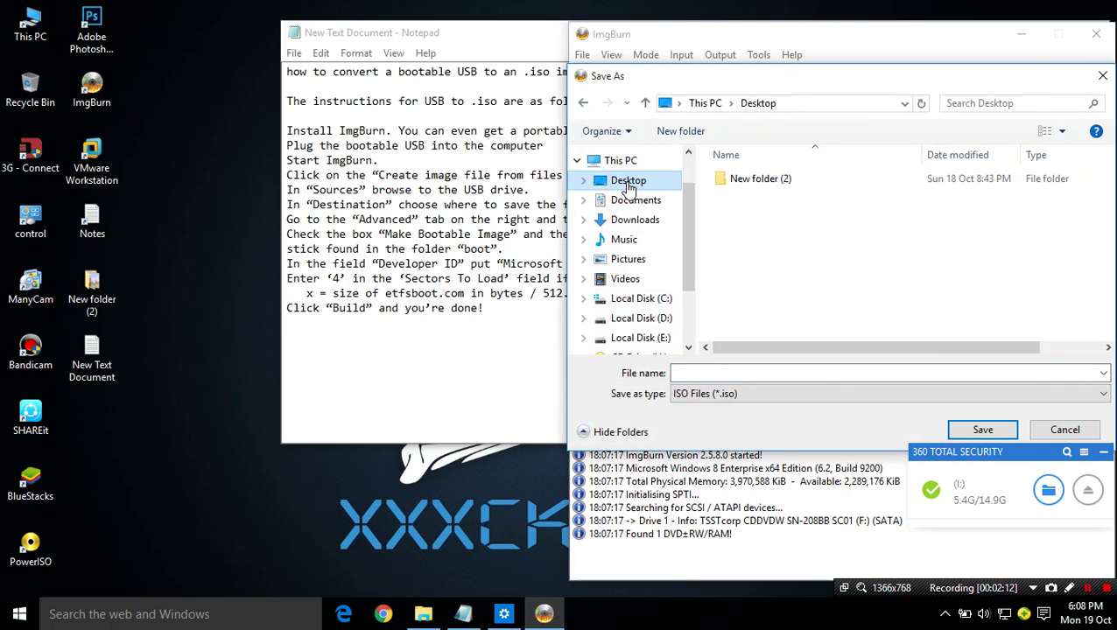
{"action": "left_click", "coordinate": [965, 432]}
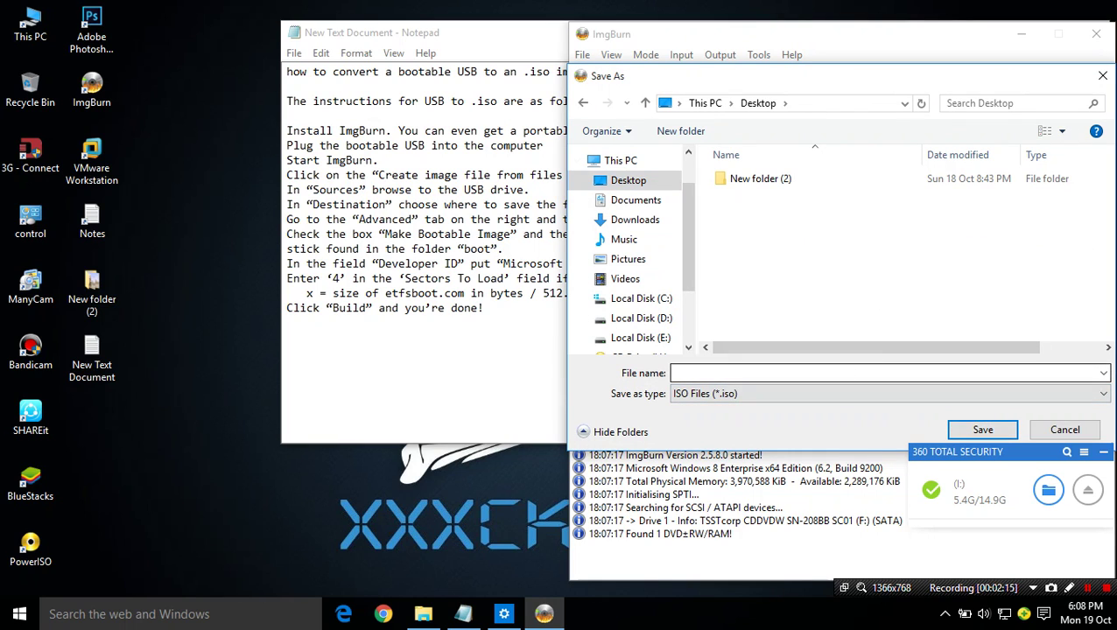
{"action": "left_click", "coordinate": [703, 371]}
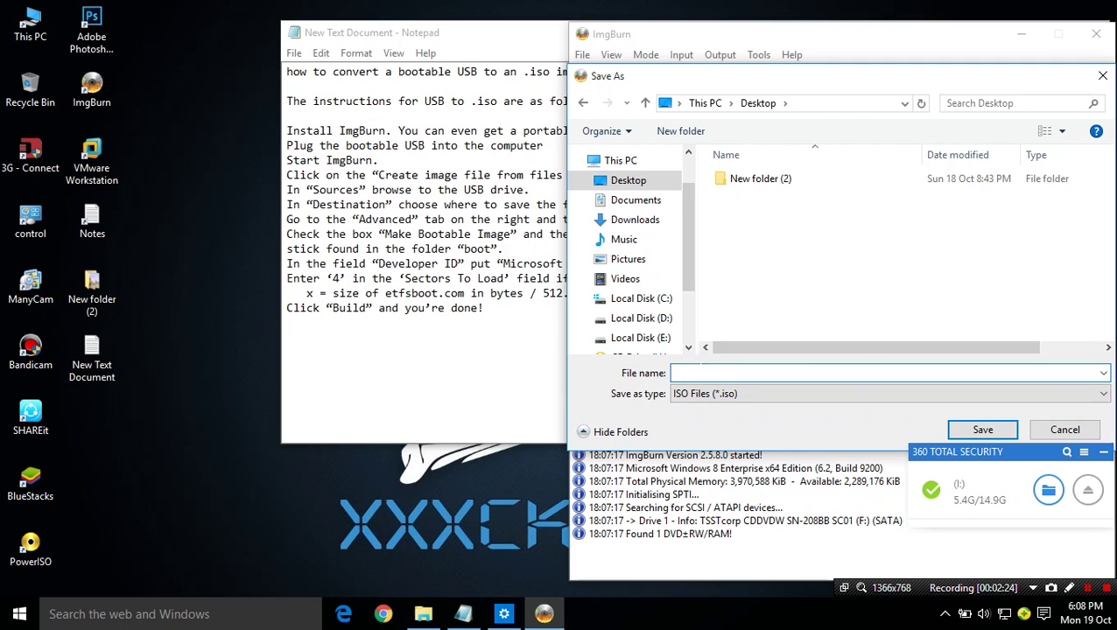
{"action": "type", "text": "windows 10"}
{"action": "left_click", "coordinate": [982, 429]}
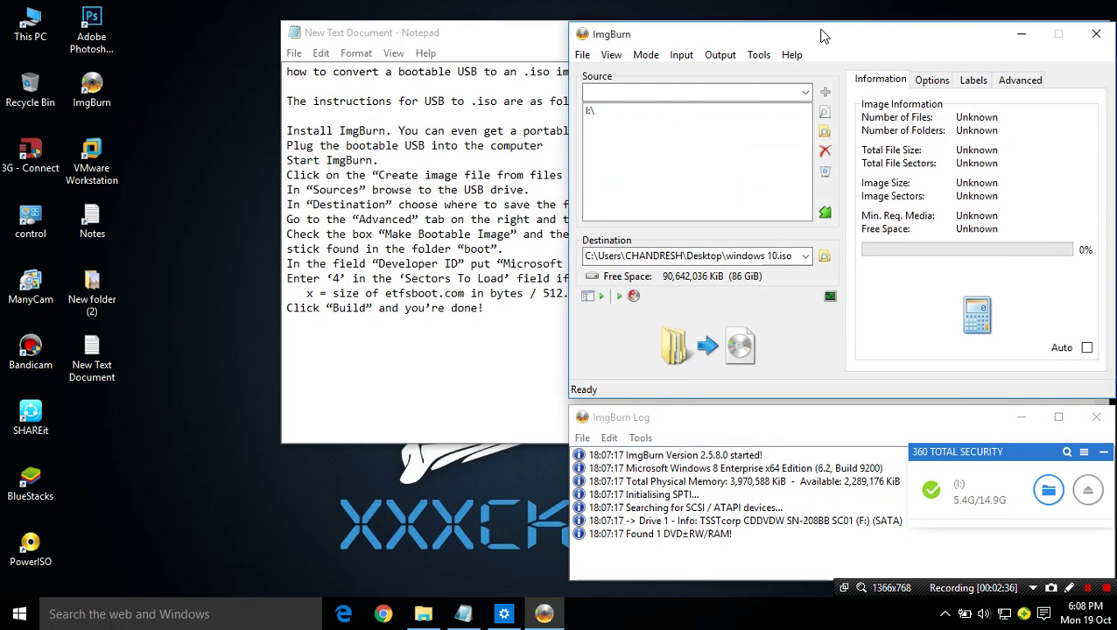
- Enable Make Image Bootable in the advanced bootable disc options
{"action": "left_click_drag", "start_coordinate": [829, 30], "coordinate": [714, 39]}
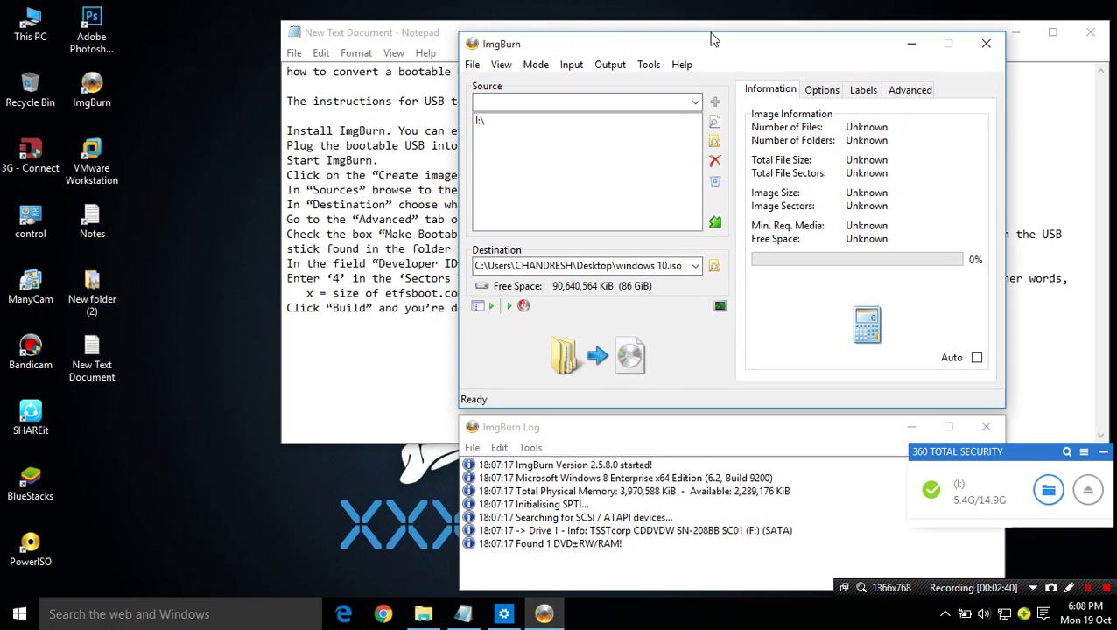
{"action": "left_click", "coordinate": [899, 92]}
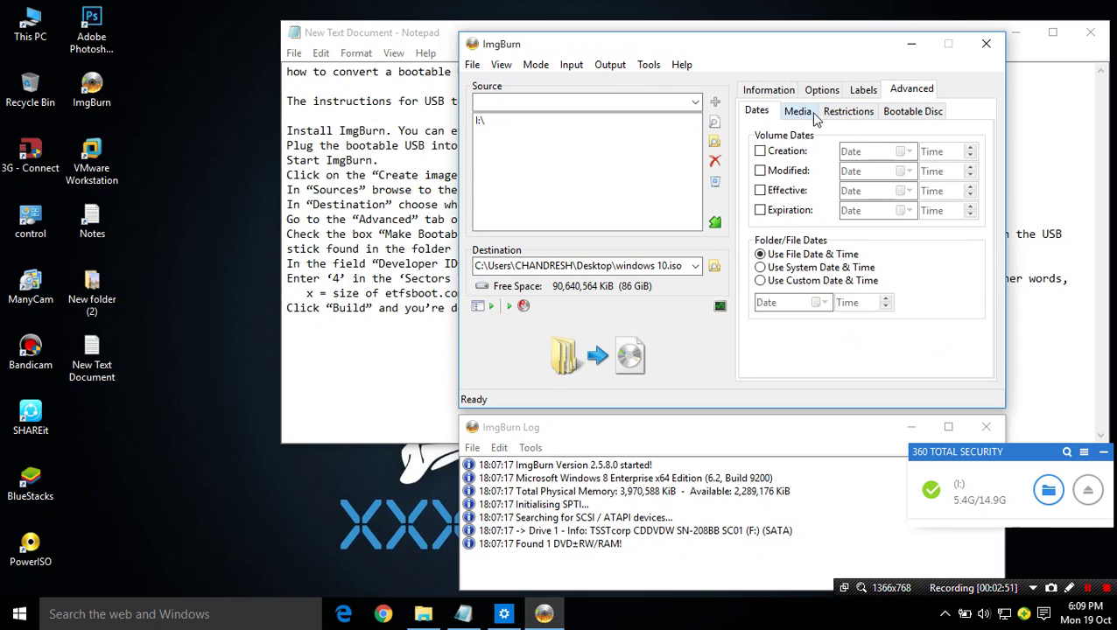
{"action": "left_click", "coordinate": [901, 121]}
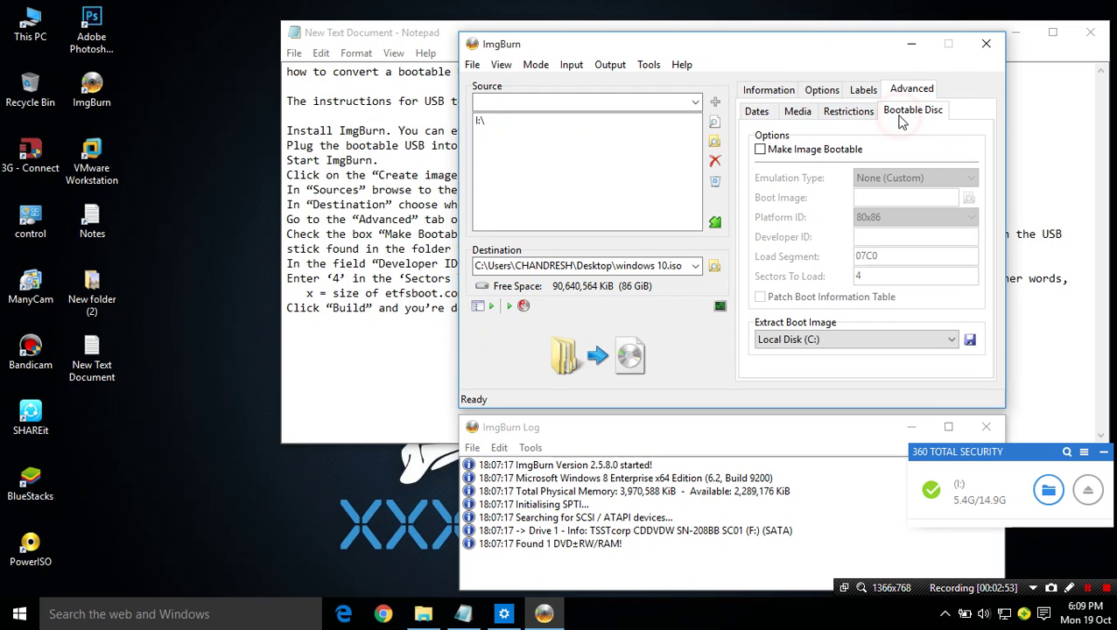
{"action": "left_click", "coordinate": [760, 150]}
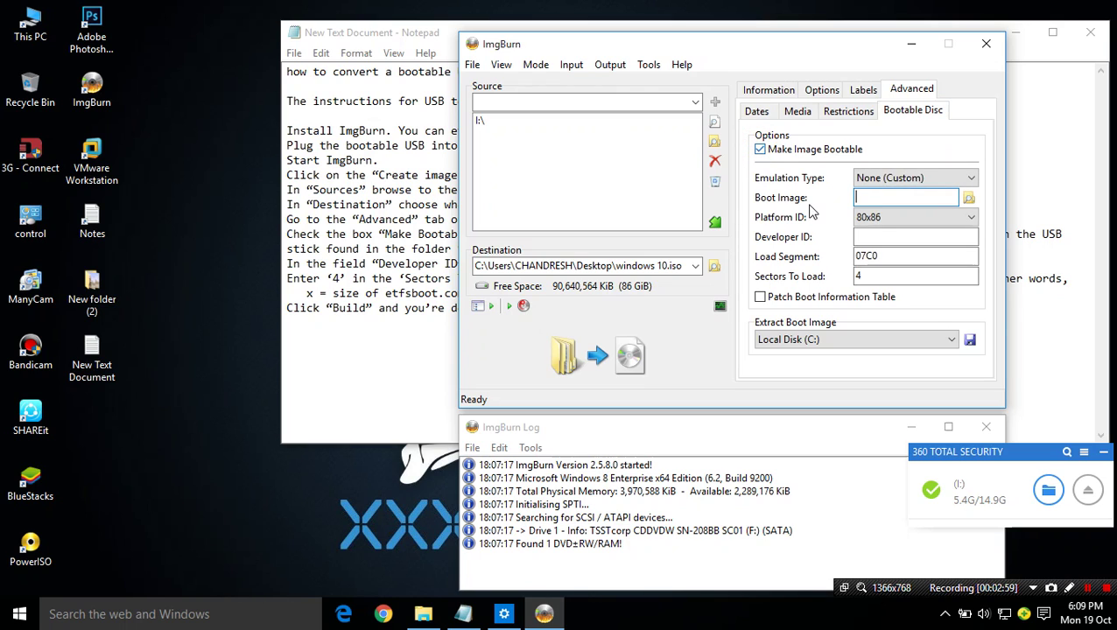
- Choose the etfsboot file from the boot folder of the I: drive as the boot image
{"action": "left_click", "coordinate": [968, 204]}
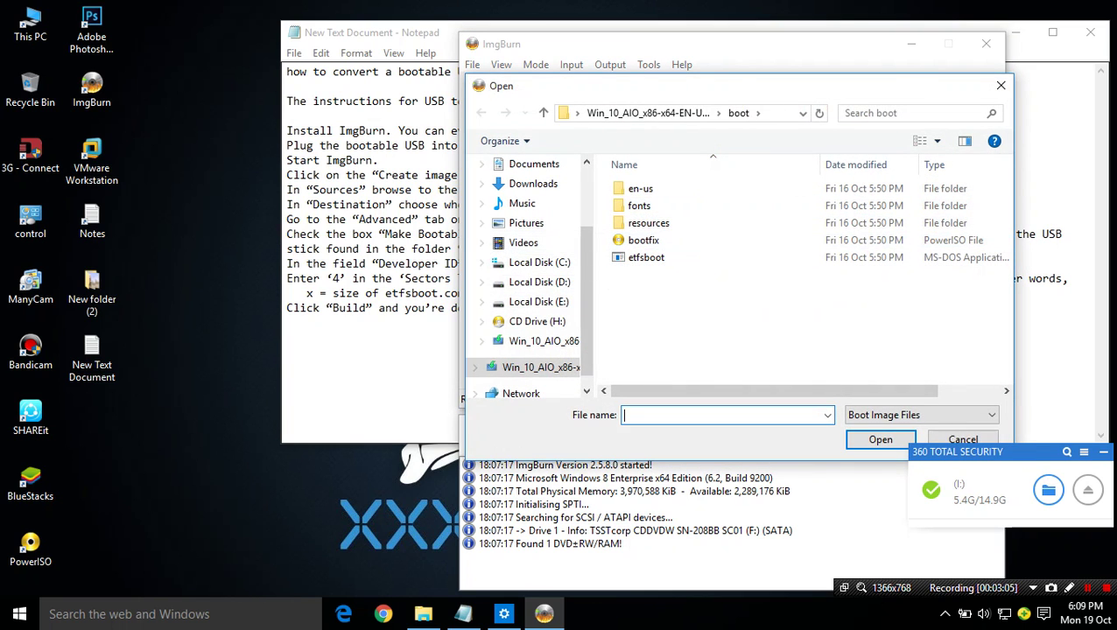
{"action": "left_click", "coordinate": [409, 231]}
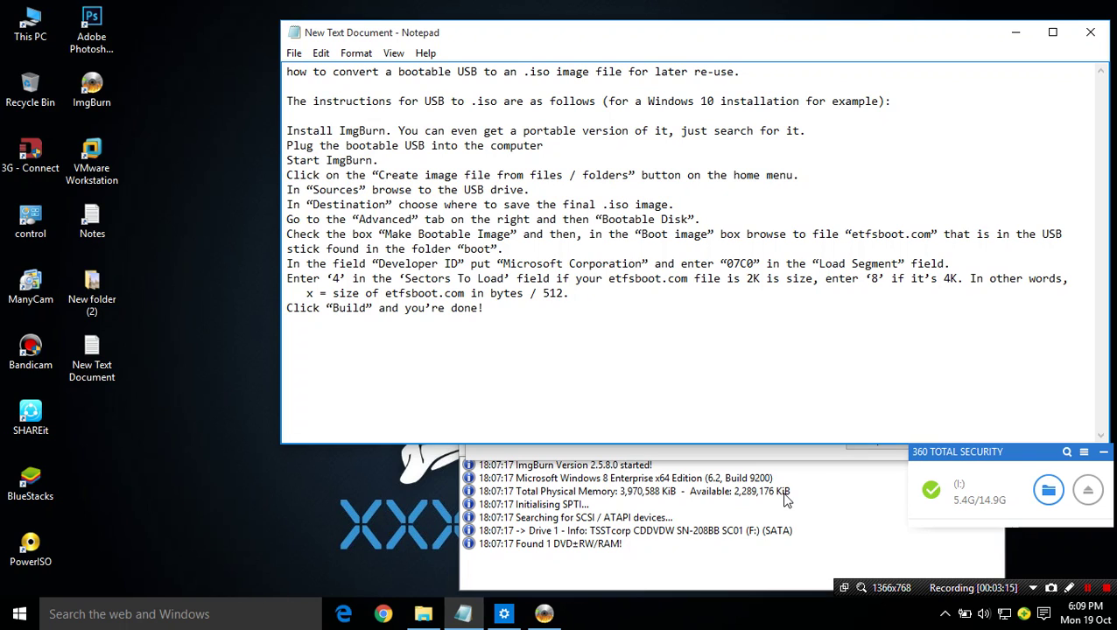
{"action": "left_click", "coordinate": [735, 464]}
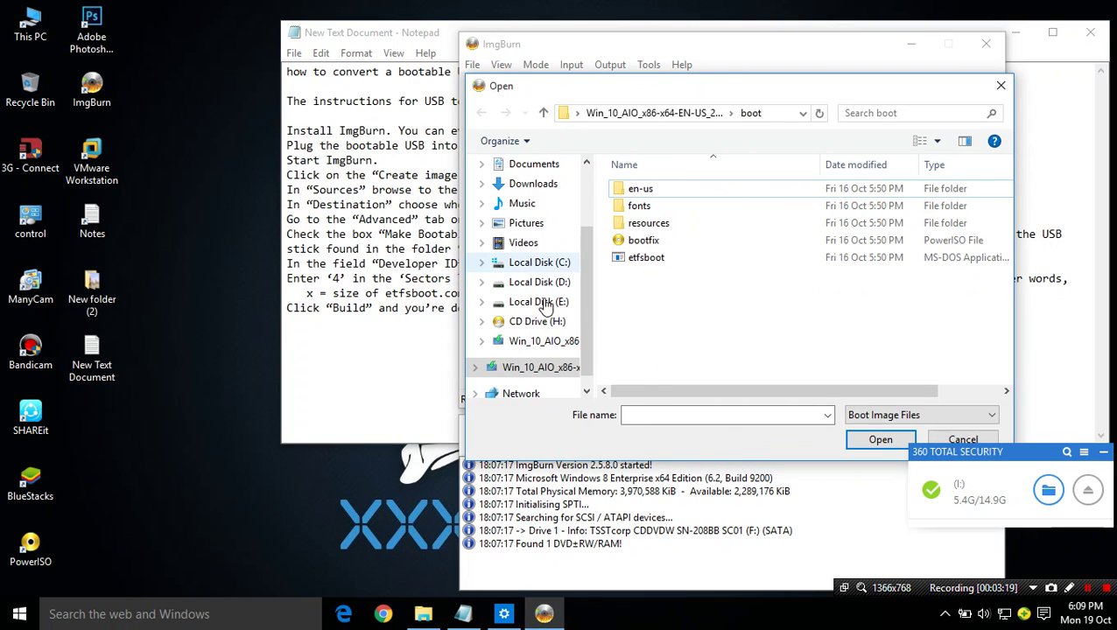
{"action": "left_click", "coordinate": [549, 341]}
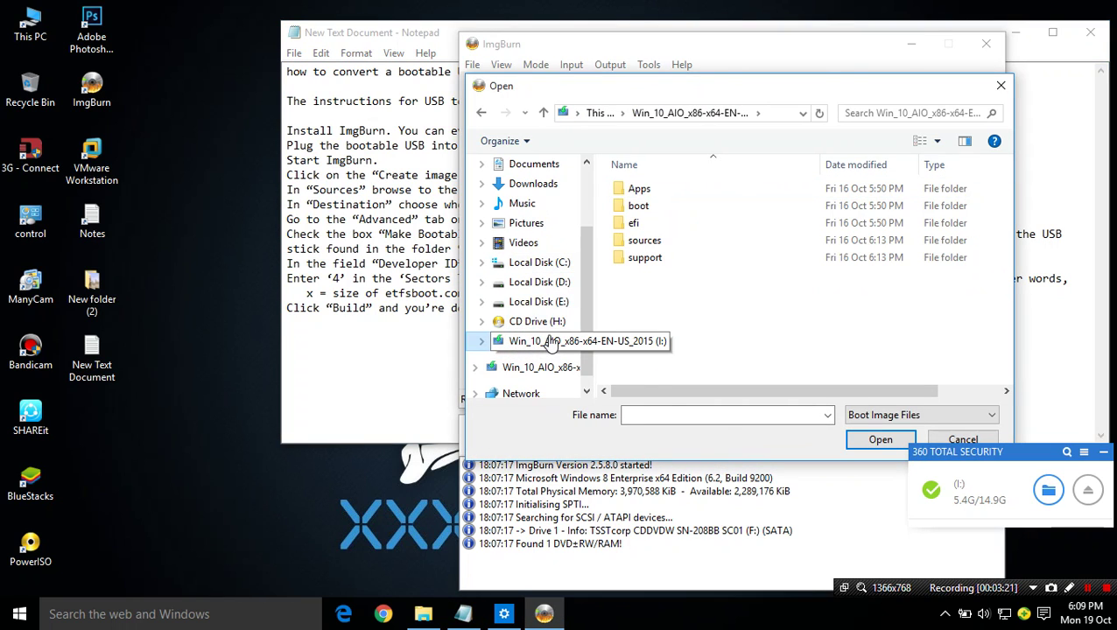
{"action": "double_click", "coordinate": [651, 210]}
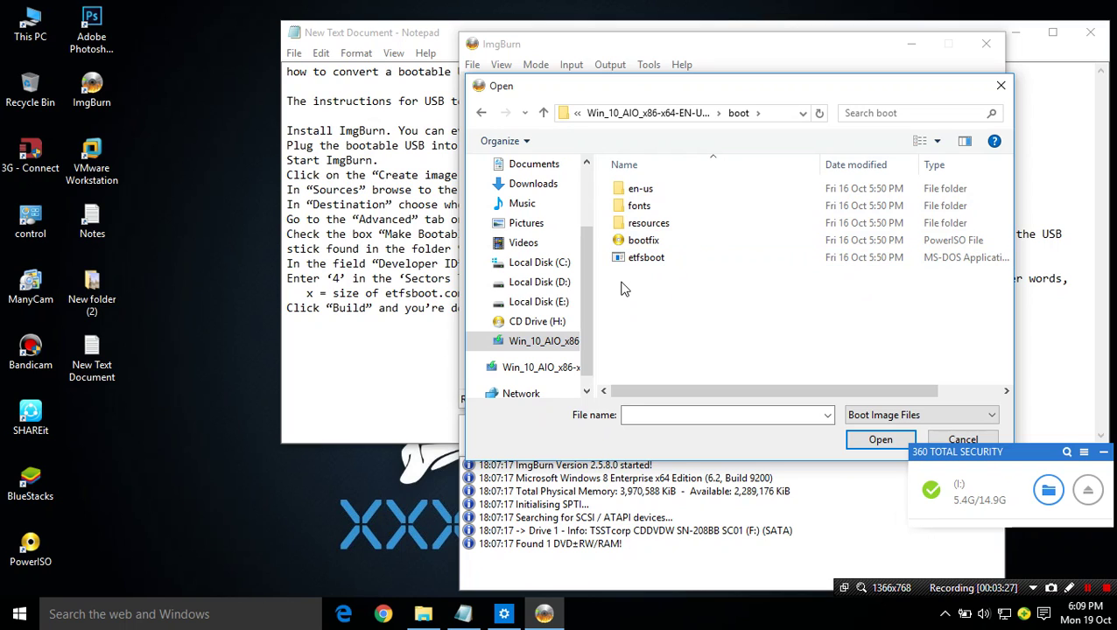
{"action": "left_click", "coordinate": [643, 260]}
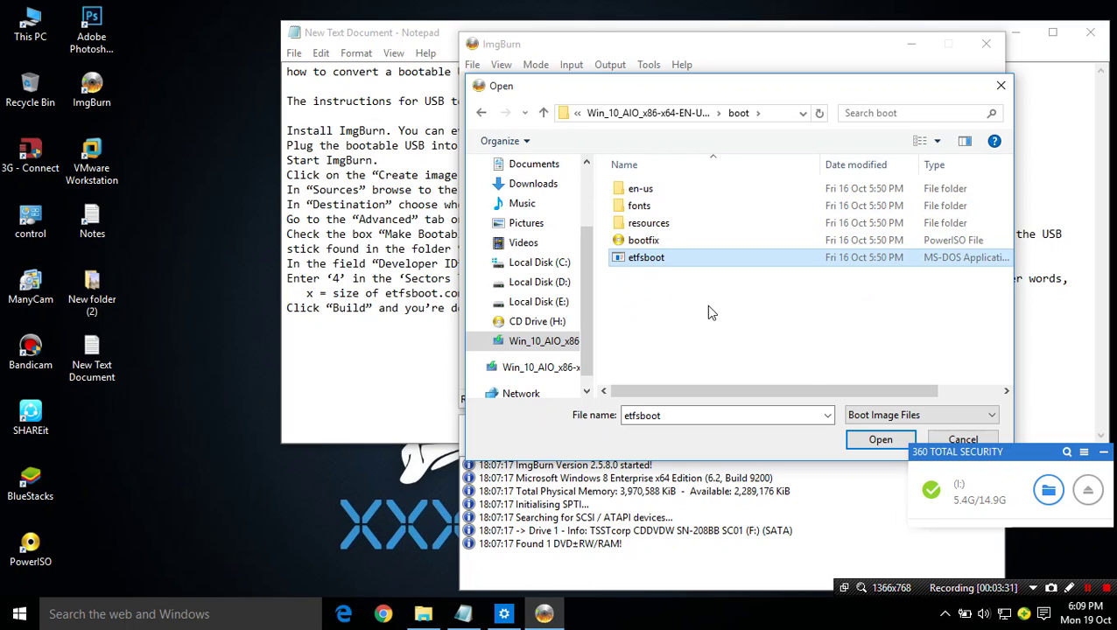
{"action": "left_click", "coordinate": [882, 447]}
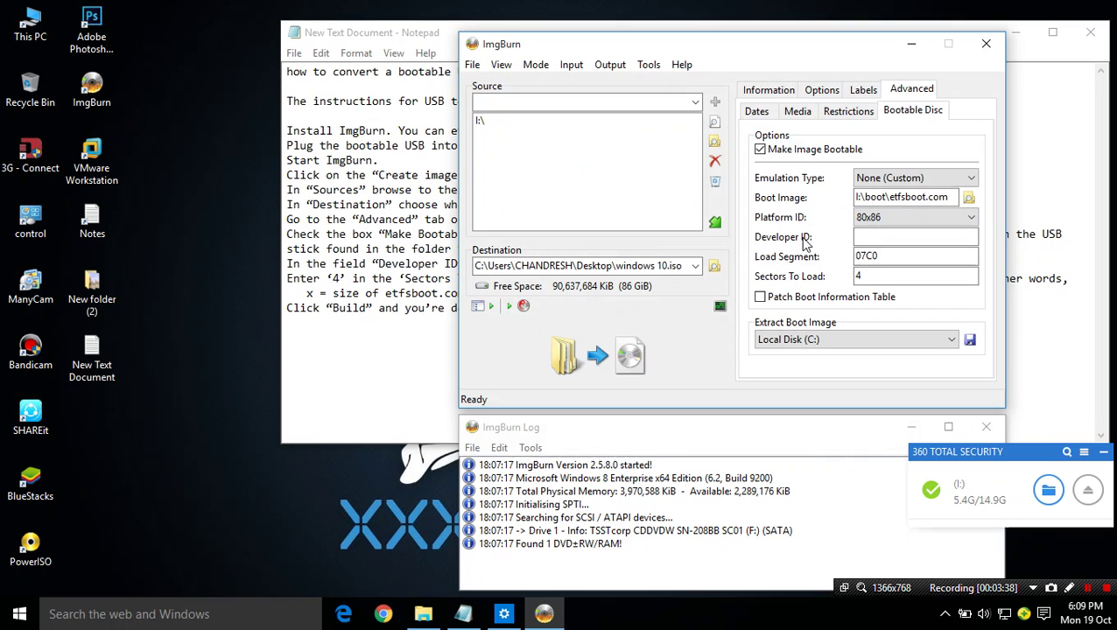
- Copy "Microsoft Corporation" from the Notepad instructions and paste it as the Developer ID in ImgBurn's bootable disc options
{"action": "left_click", "coordinate": [407, 252]}
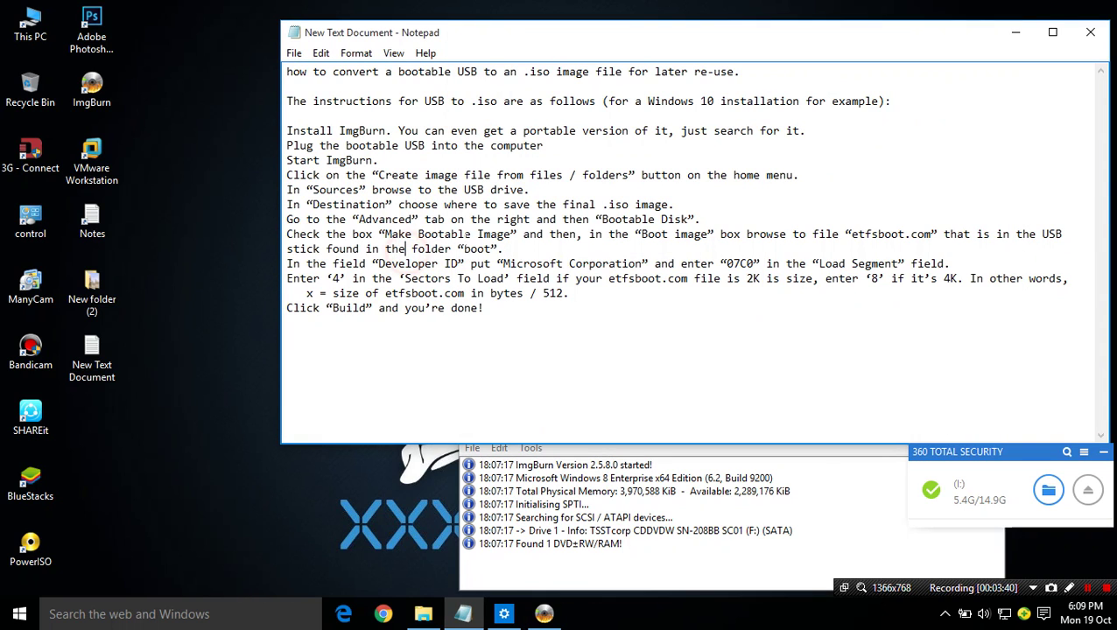
{"action": "left_click_drag", "start_coordinate": [503, 264], "coordinate": [643, 263]}
{"action": "right_click", "coordinate": [624, 247]}
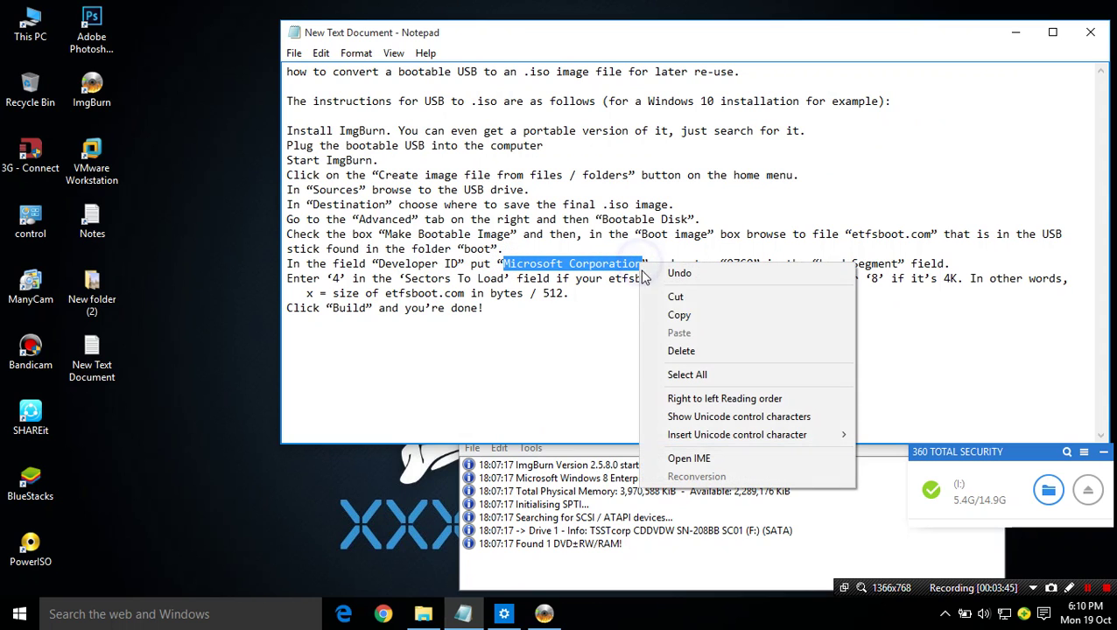
{"action": "left_click", "coordinate": [667, 315]}
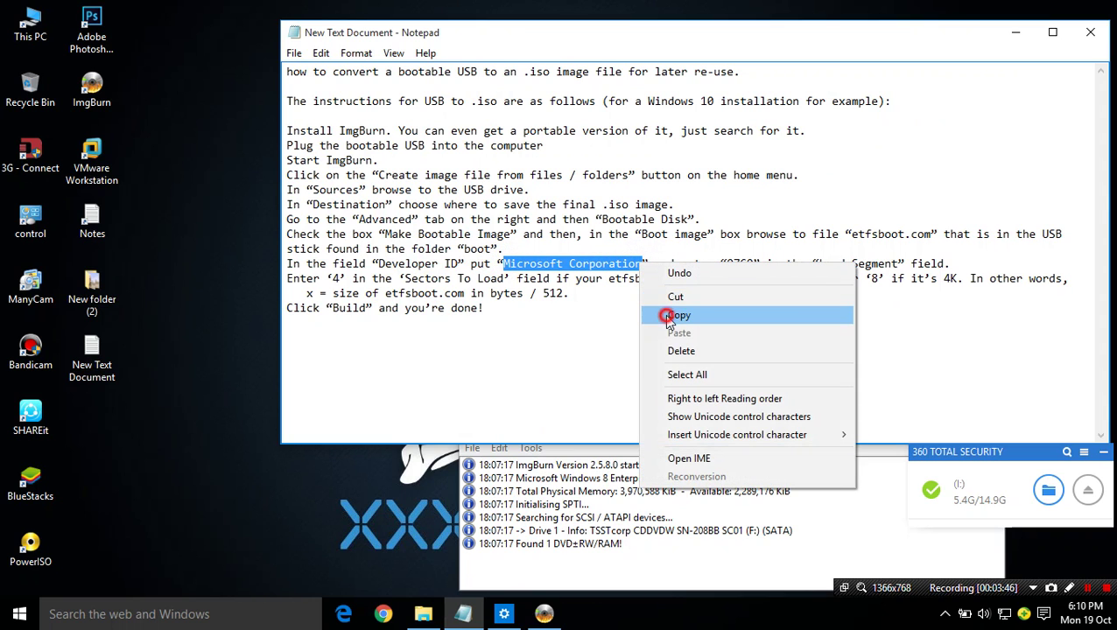
{"action": "left_click", "coordinate": [726, 492]}
{"action": "left_click", "coordinate": [866, 235]}
{"action": "right_click", "coordinate": [871, 235]}
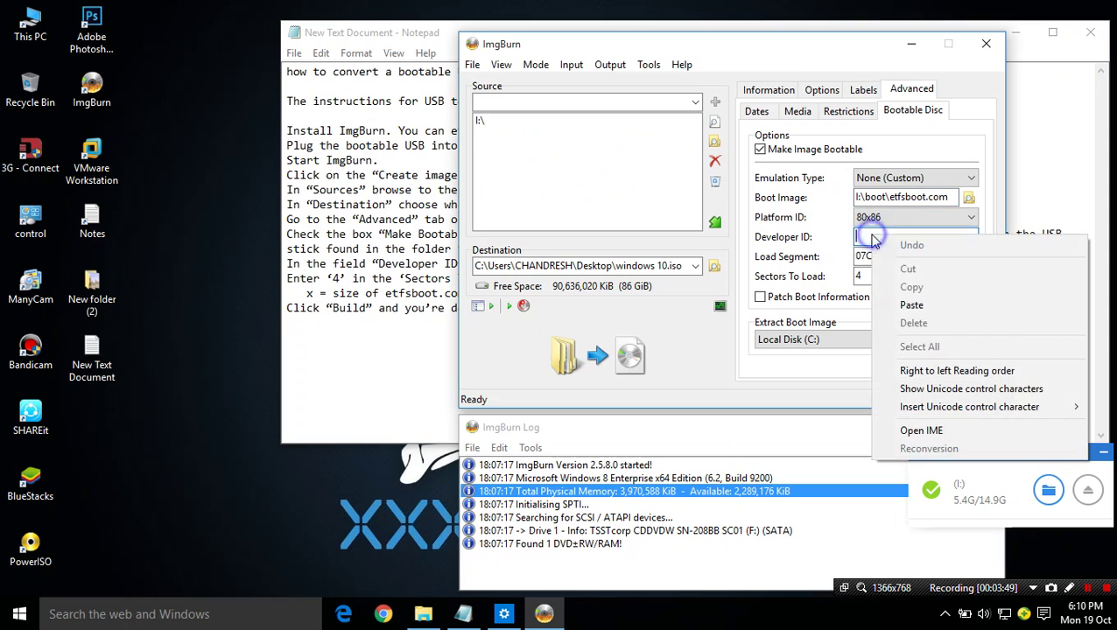
{"action": "left_click", "coordinate": [913, 305]}
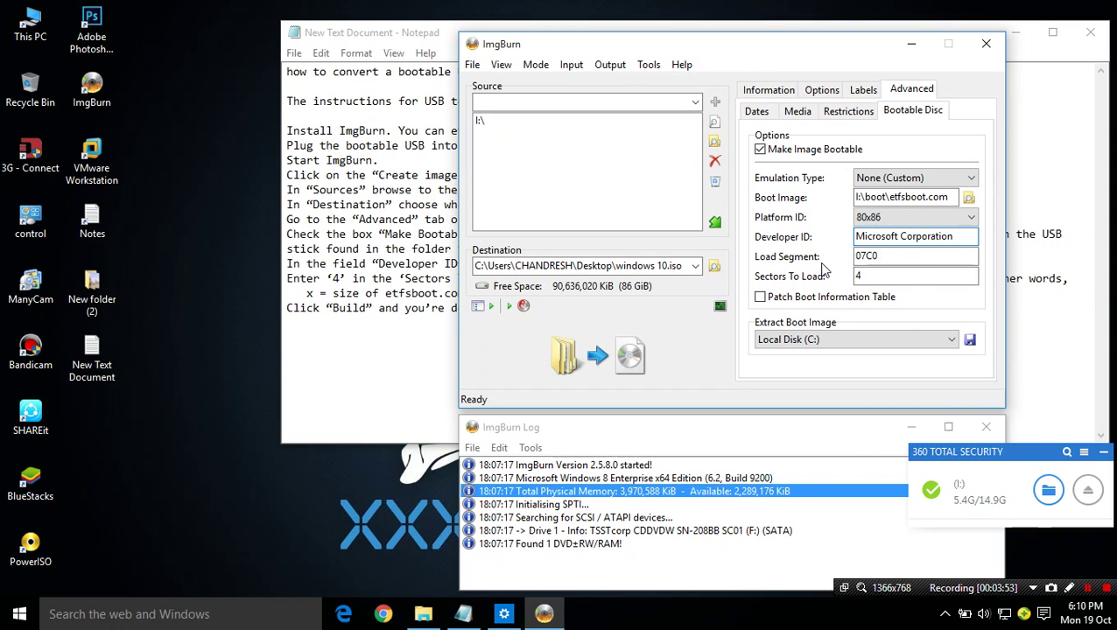
- Check the Load Segment entry in ImgBurn and read the Sectors To Load rule in the Notepad instructions
{"action": "left_click", "coordinate": [871, 256]}
{"action": "left_click", "coordinate": [883, 253]}
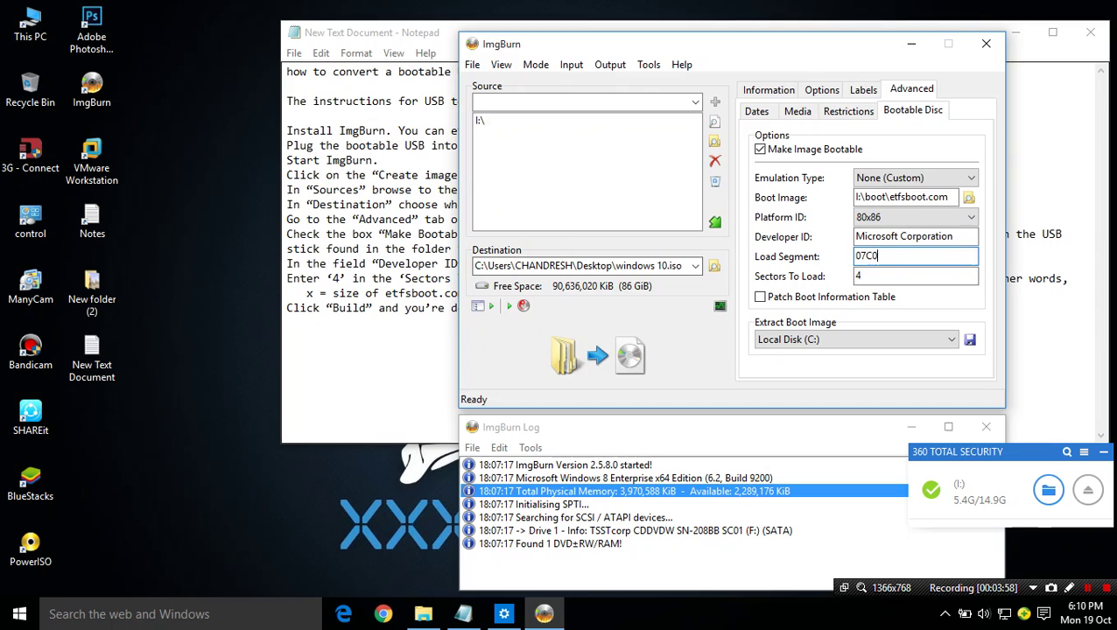
{"action": "left_click", "coordinate": [358, 294]}
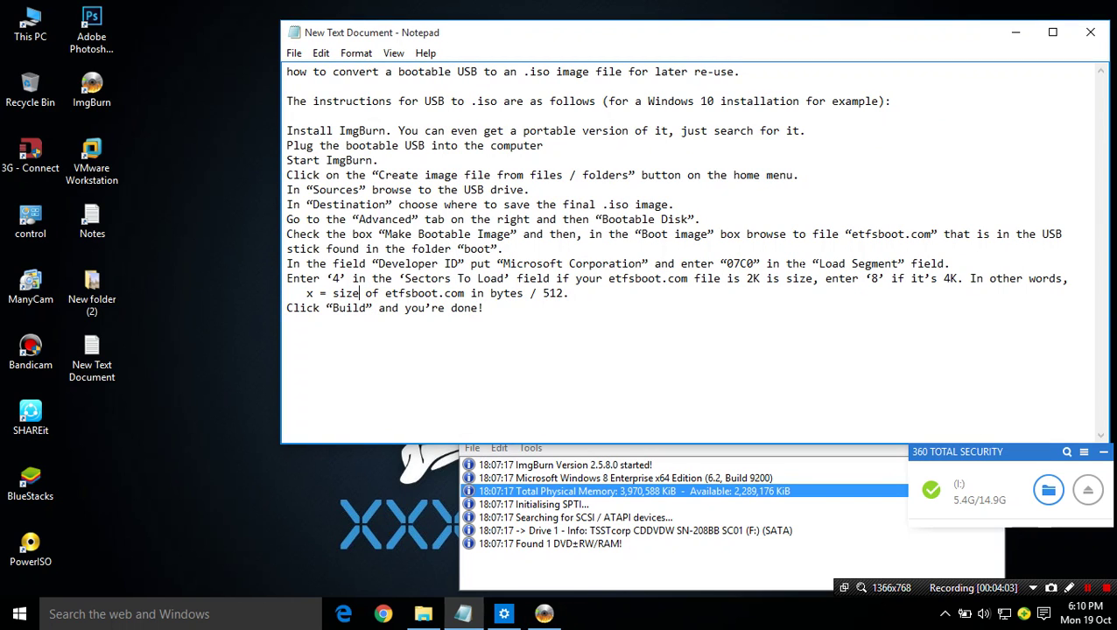
{"action": "key", "text": "alt+Tab"}
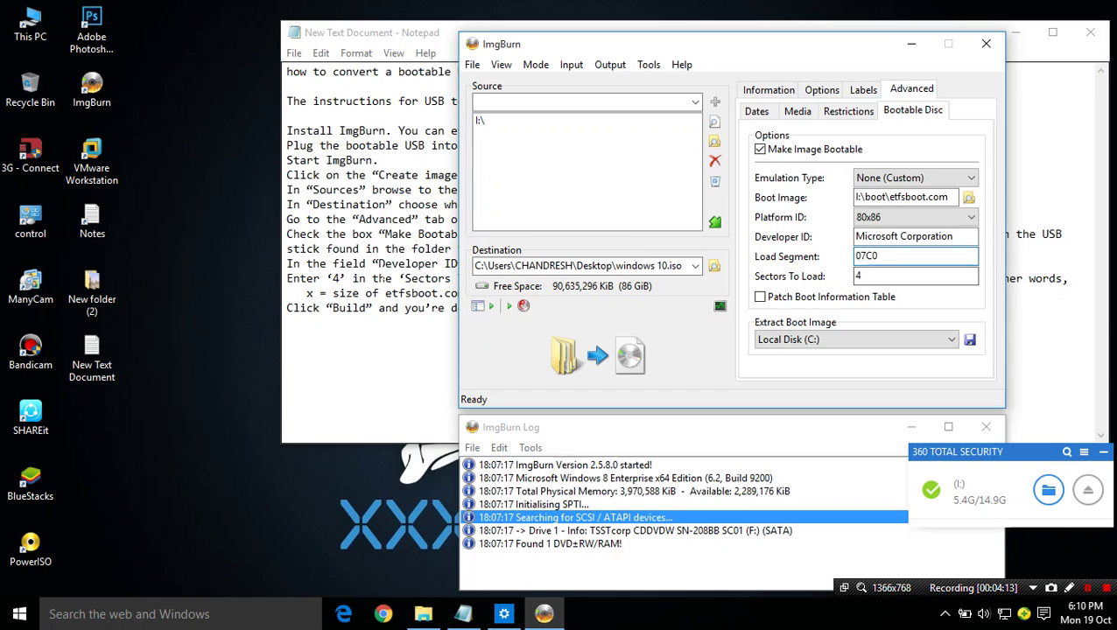
{"action": "key", "text": "alt+Tab"}
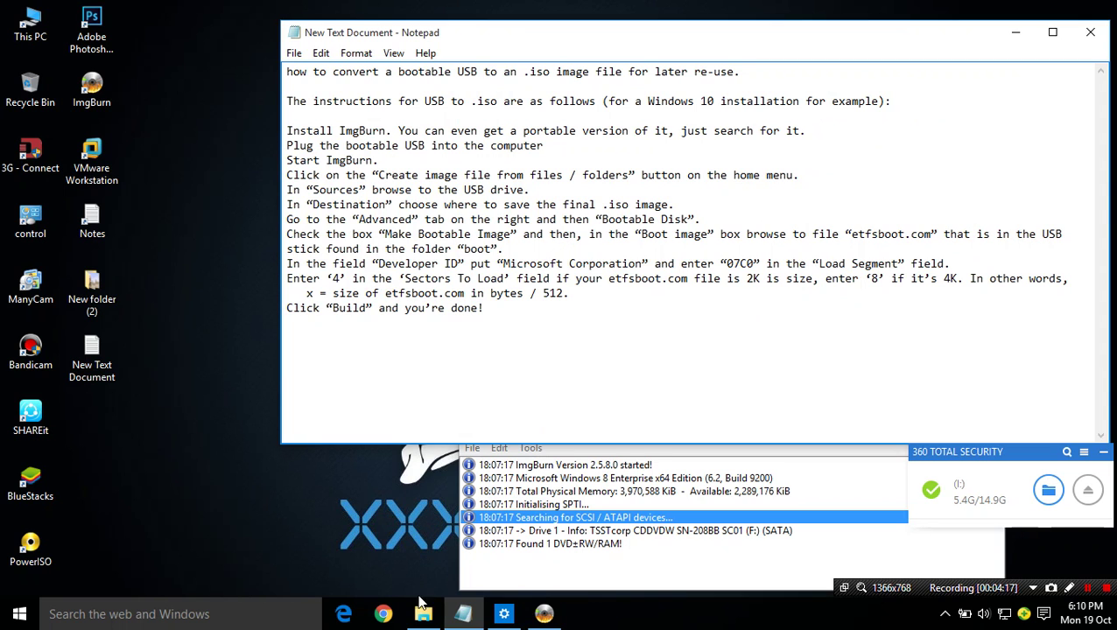
- In File Explorer, open the boot folder of the I: drive and compare the etfsboot file's size with the rule in the Notepad instructions
{"action": "double_click", "coordinate": [35, 25]}
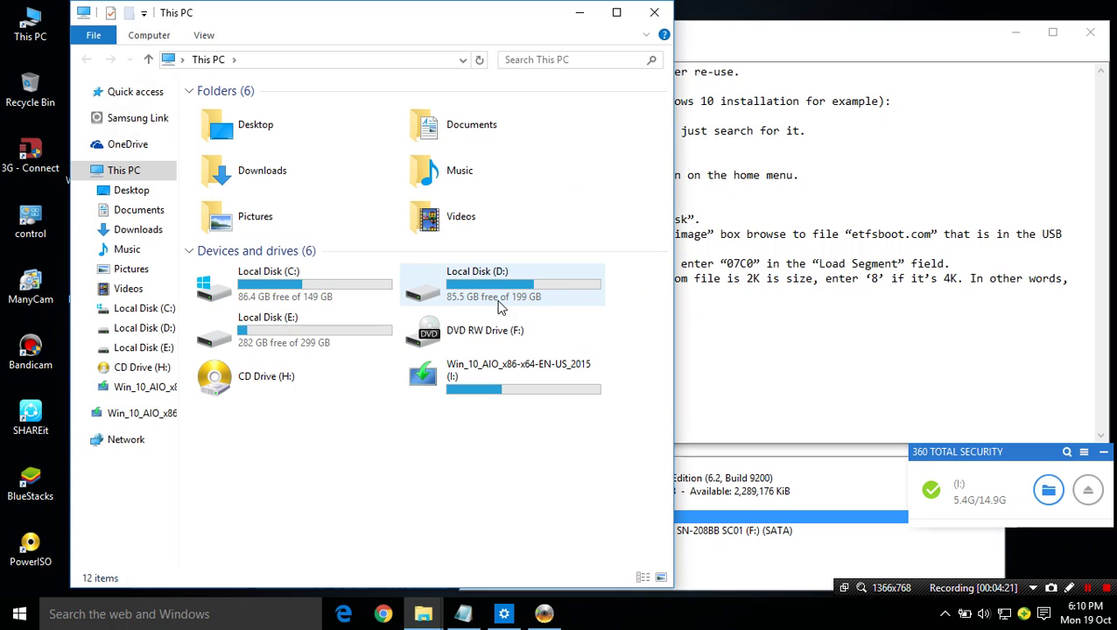
{"action": "left_click", "coordinate": [537, 385]}
{"action": "double_click", "coordinate": [537, 385]}
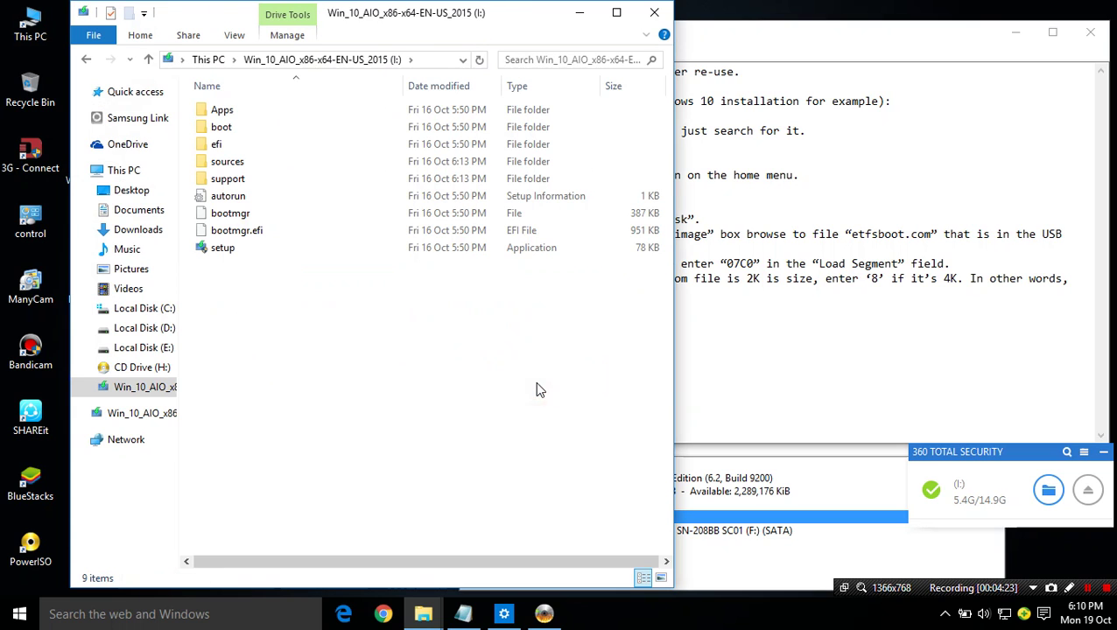
{"action": "left_click", "coordinate": [216, 129]}
{"action": "double_click", "coordinate": [217, 129]}
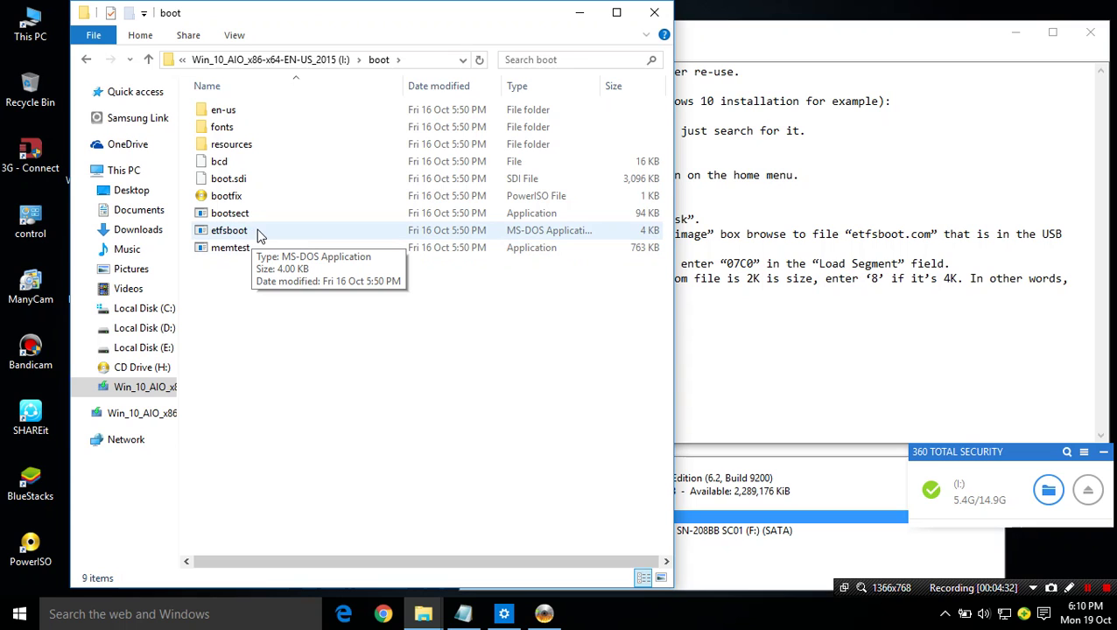
{"action": "right_click", "coordinate": [243, 236]}
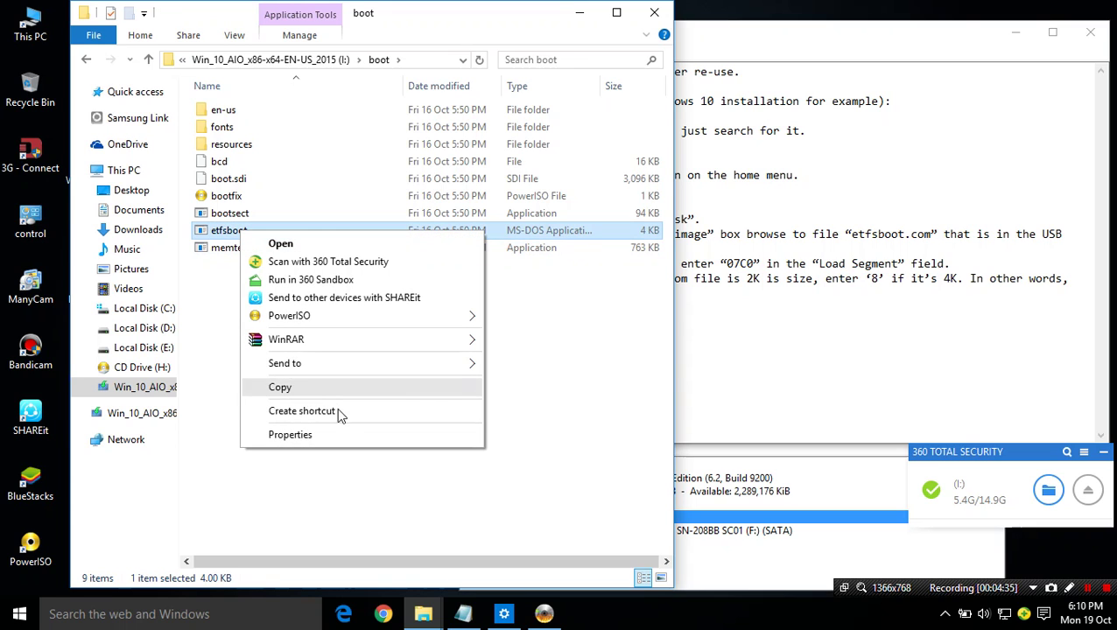
{"action": "left_click", "coordinate": [658, 393]}
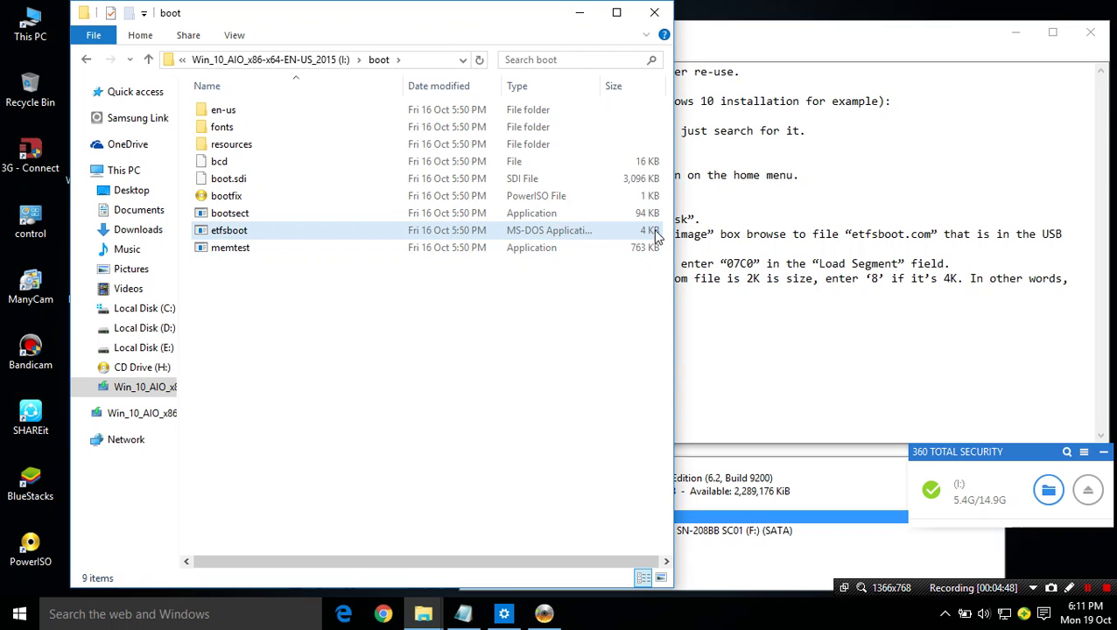
{"action": "left_click", "coordinate": [747, 345]}
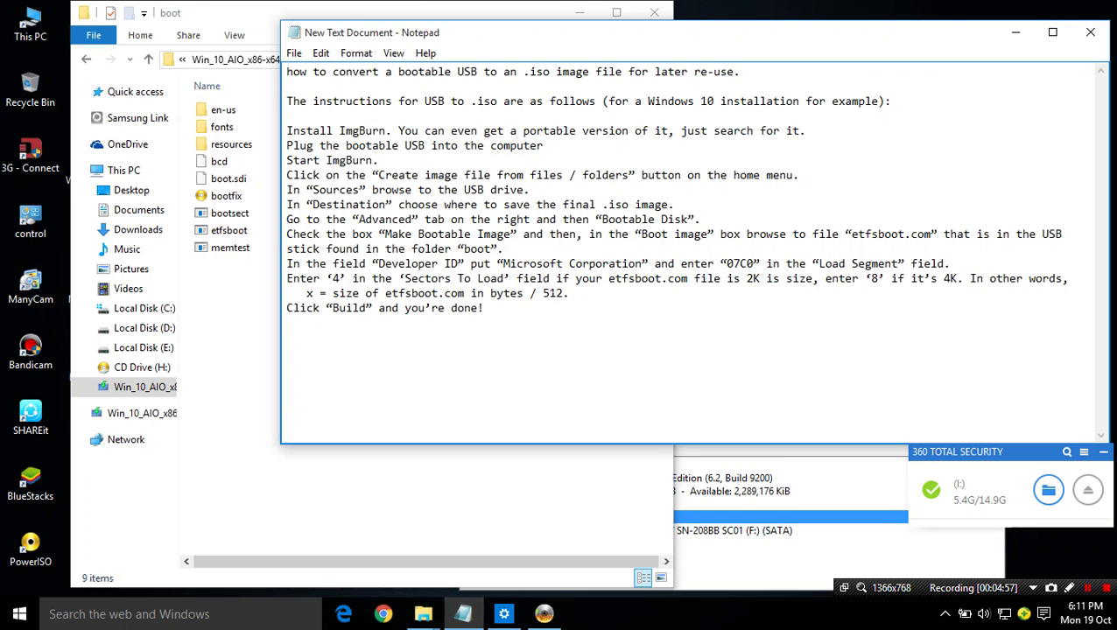
{"action": "left_click", "coordinate": [224, 326]}
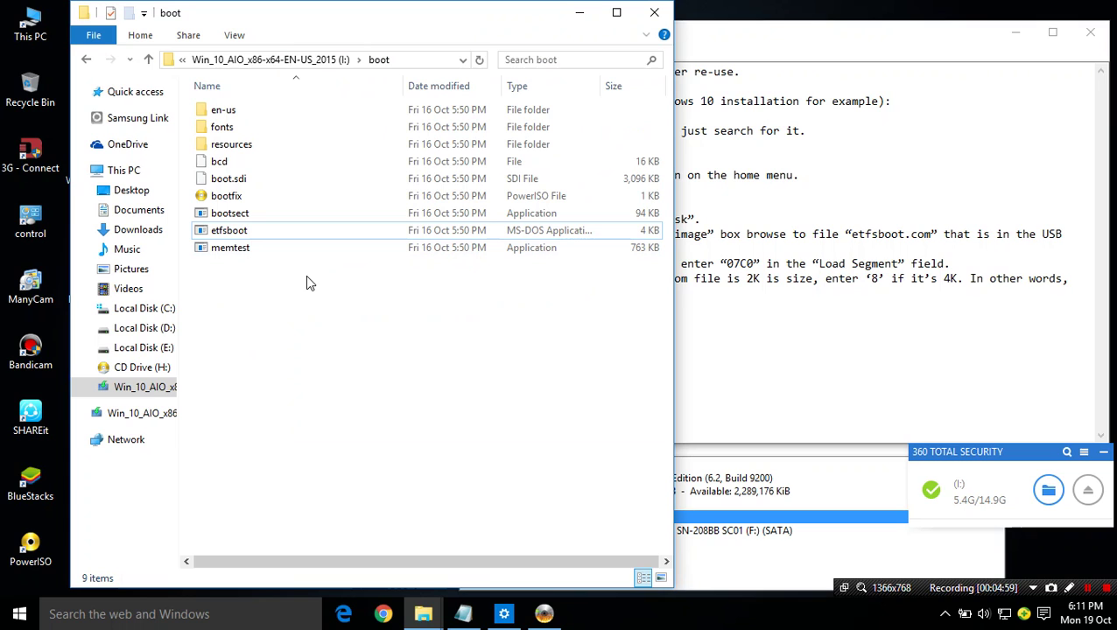
{"action": "left_click", "coordinate": [737, 313]}
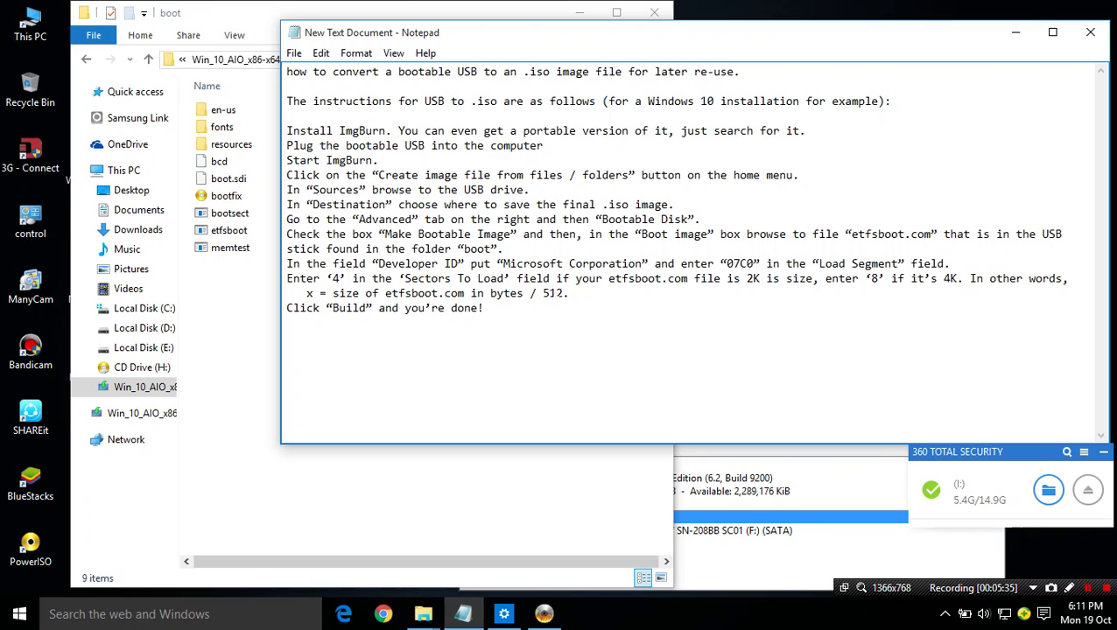
{"action": "left_click", "coordinate": [256, 375]}
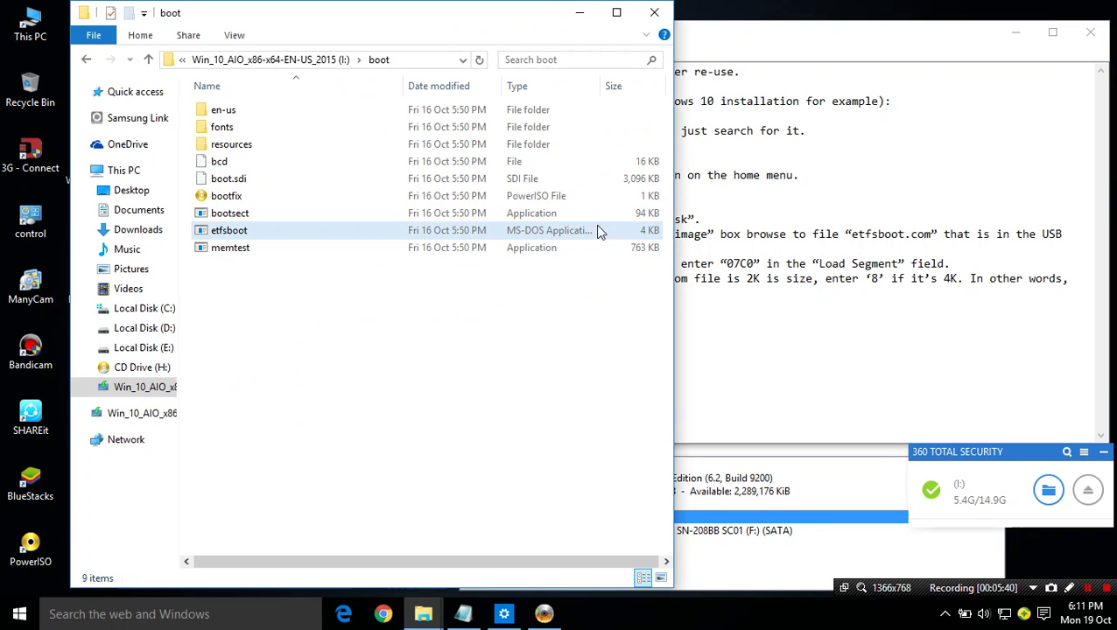
- Return to ImgBurn and set Sectors To Load to 8
{"action": "left_click", "coordinate": [796, 515]}
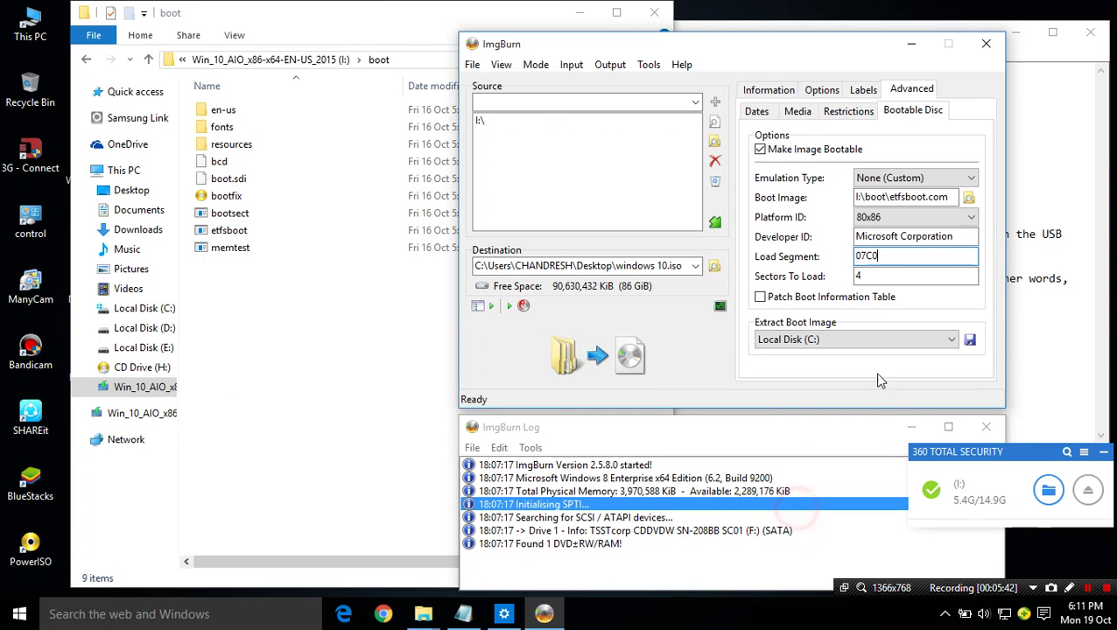
{"action": "double_click", "coordinate": [901, 276]}
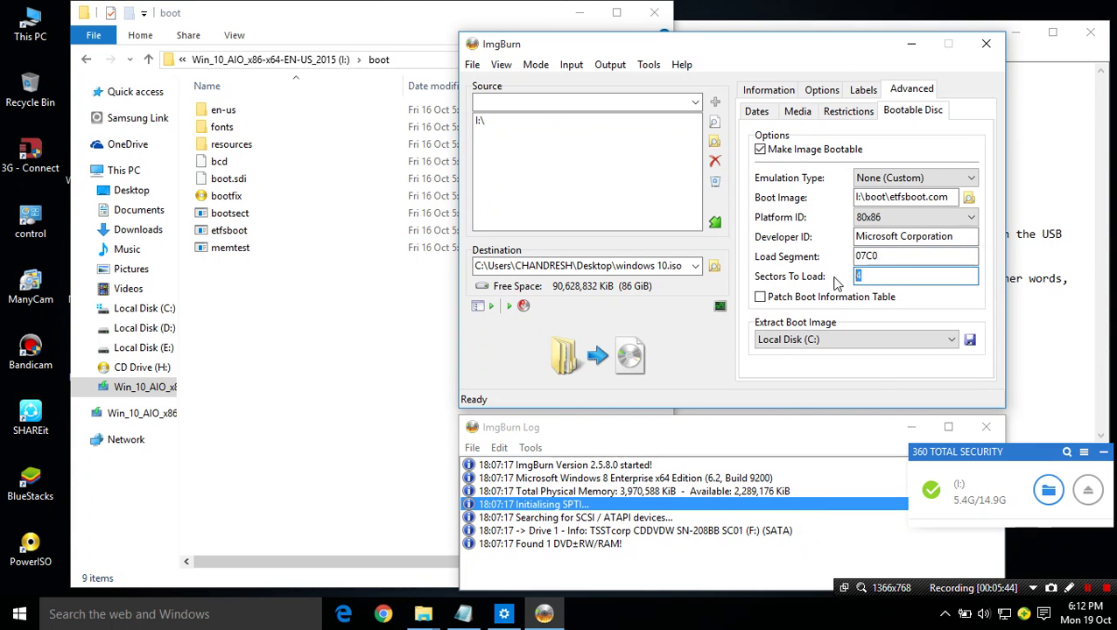
{"action": "type", "text": "8"}
- Switch Allow Files Exceeding Size Limit off and back on in the ISO9660 restrictions
{"action": "left_click", "coordinate": [844, 114]}
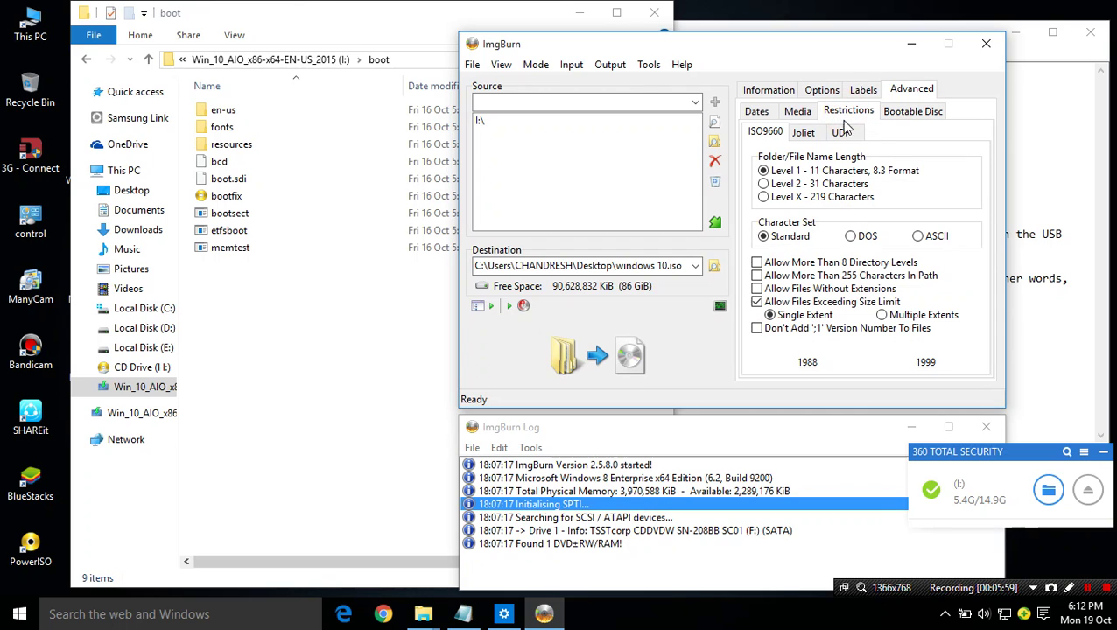
{"action": "left_click", "coordinate": [756, 303]}
{"action": "left_click", "coordinate": [756, 303]}
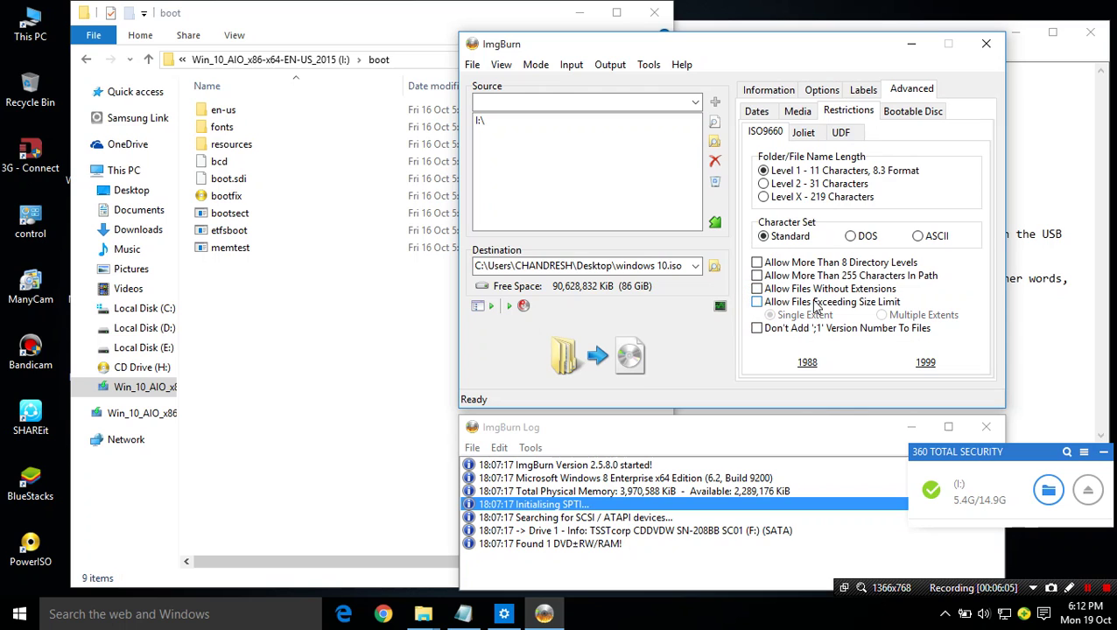
{"action": "left_click", "coordinate": [756, 302]}
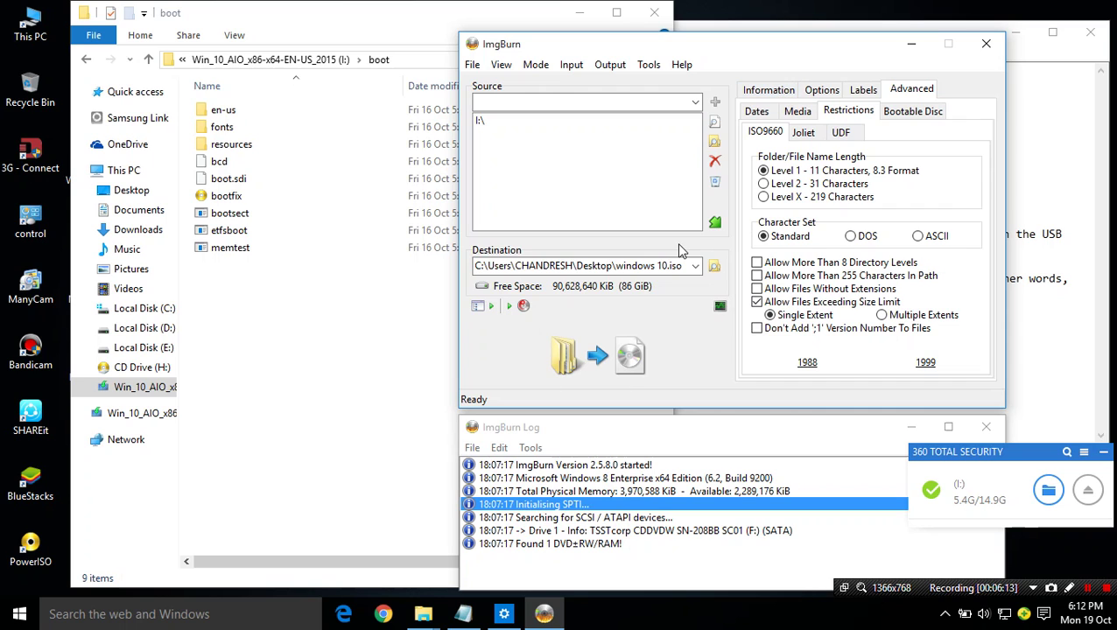
- Build the ISO image with the suggested volume labels WINDOWS_10 and windows 10, and close the dialog when the build ends
{"action": "left_click", "coordinate": [598, 359]}
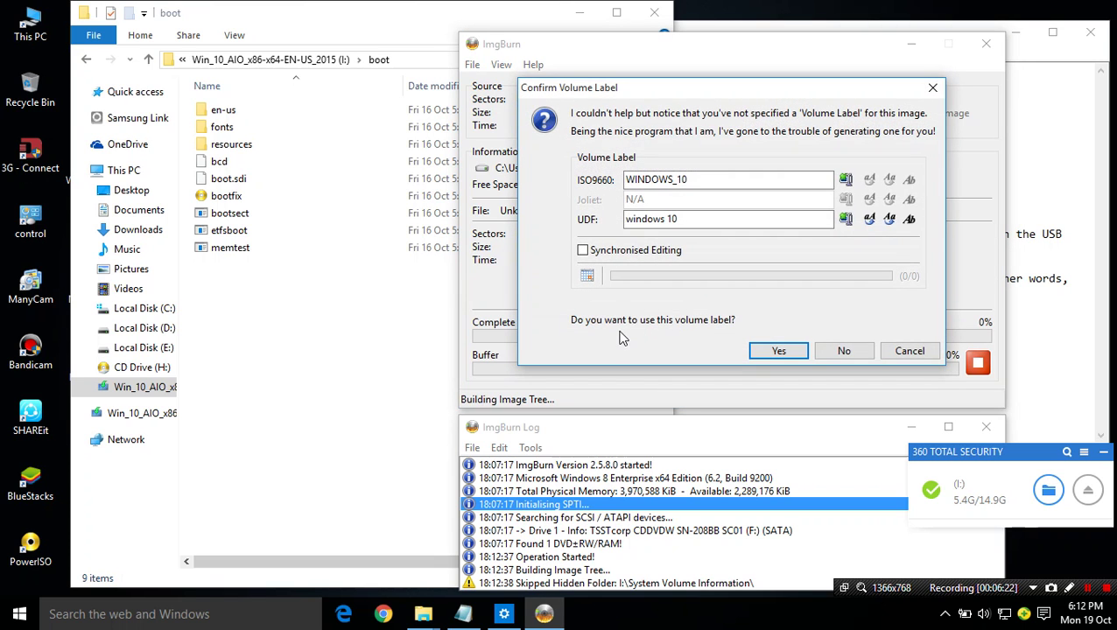
{"action": "left_click", "coordinate": [782, 352]}
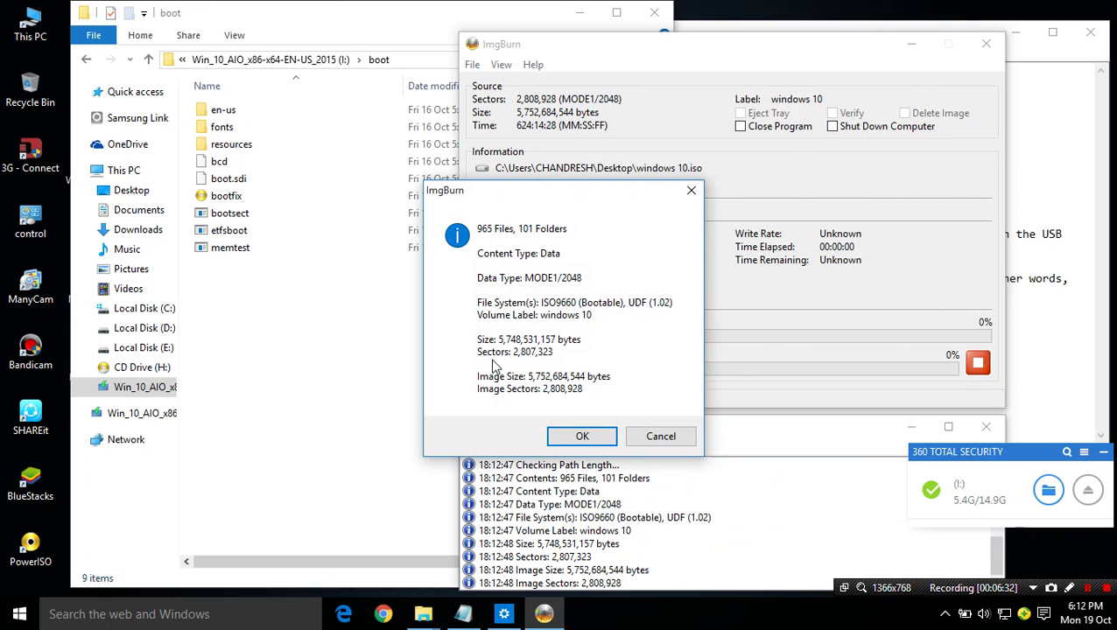
{"action": "left_click", "coordinate": [576, 435]}
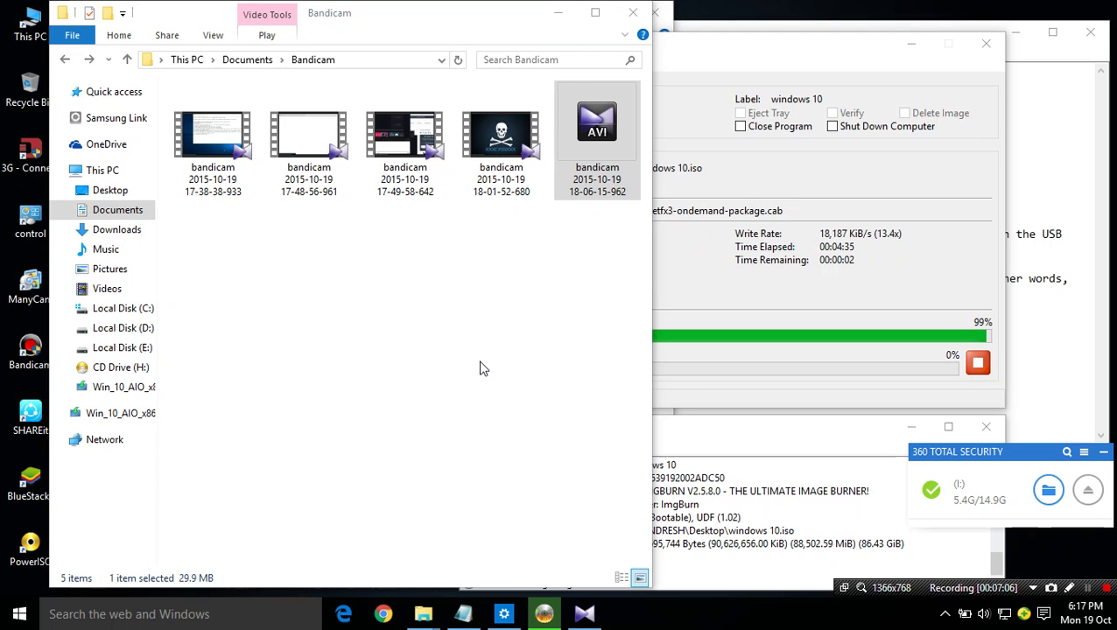
{"action": "left_click", "coordinate": [565, 15]}
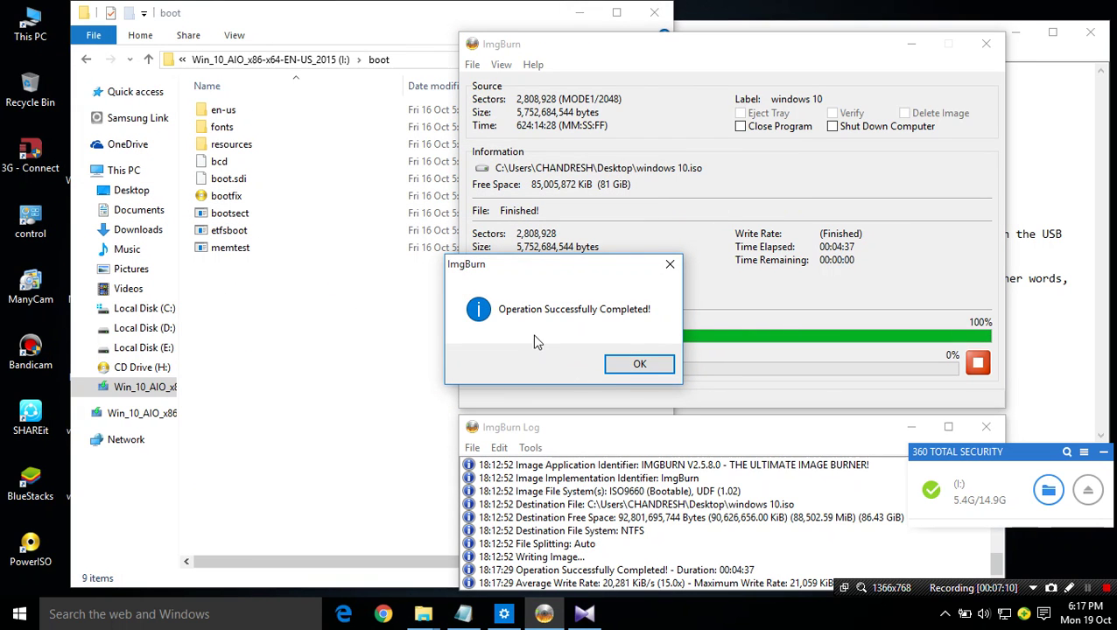
{"action": "left_click", "coordinate": [638, 365]}
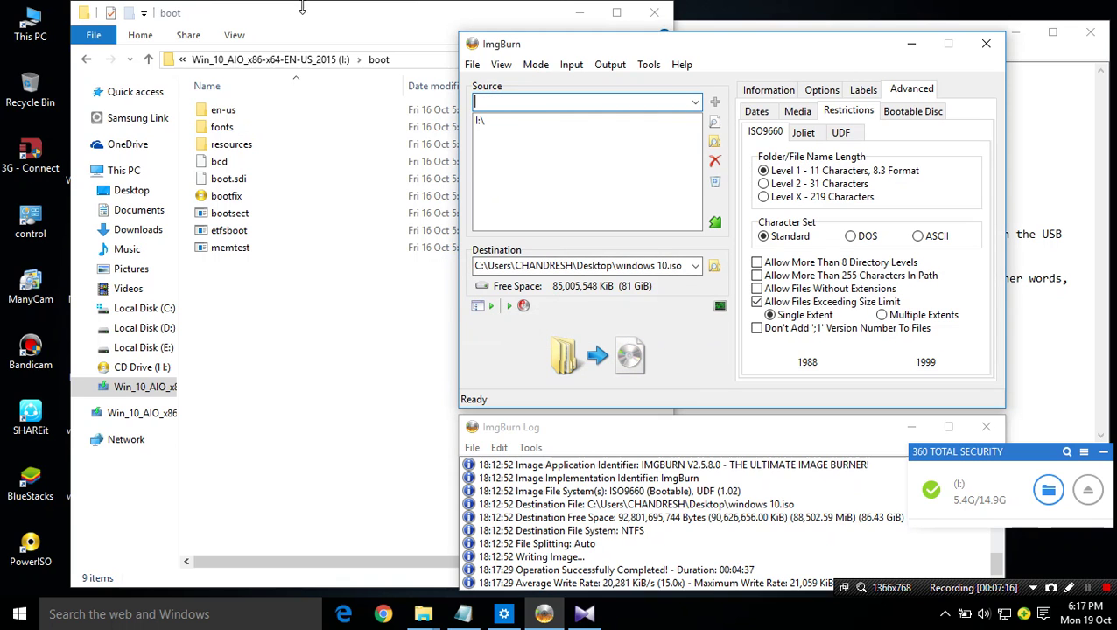
- Minimize the boot folder window and inspect the properties of the windows 10 ISO file on the desktop
{"action": "left_click", "coordinate": [343, 20]}
{"action": "left_click", "coordinate": [577, 19]}
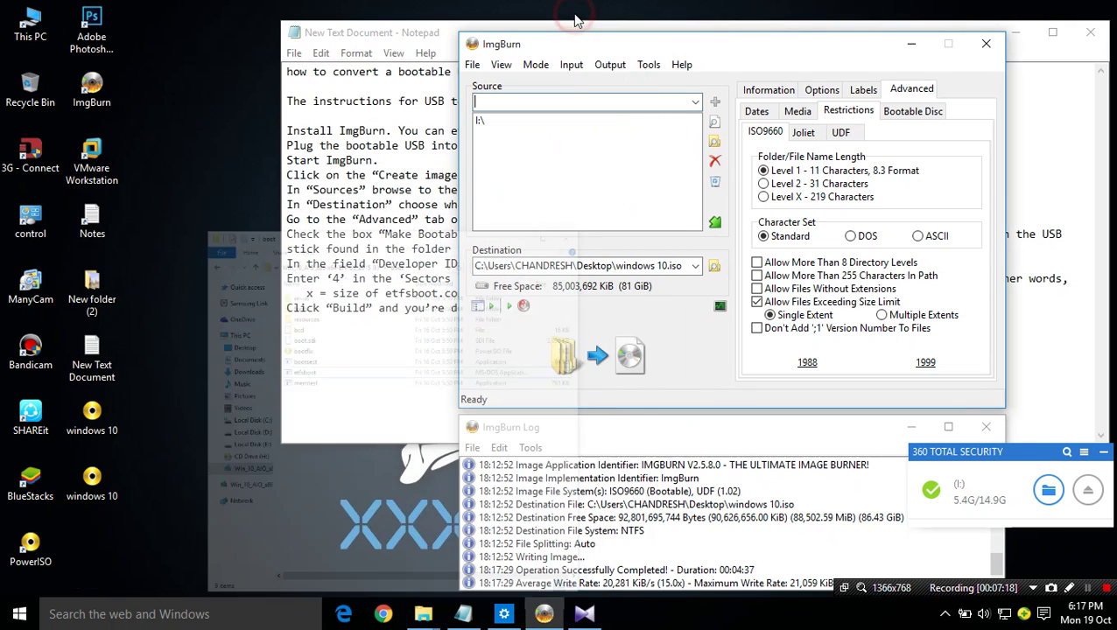
{"action": "left_click", "coordinate": [204, 430]}
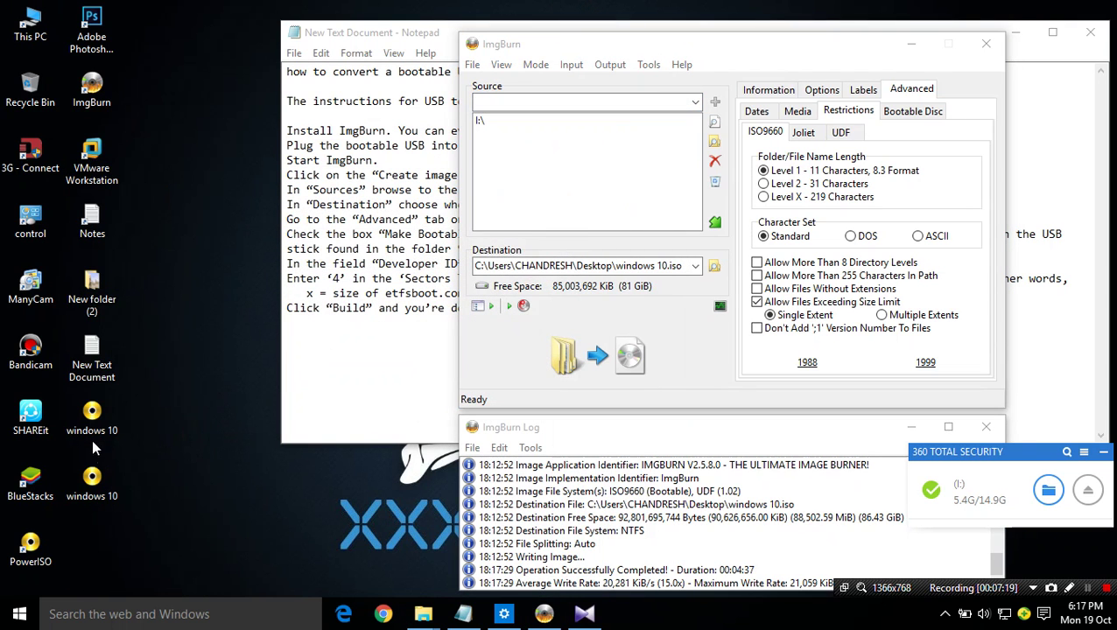
{"action": "left_click", "coordinate": [167, 413]}
{"action": "right_click", "coordinate": [107, 413]}
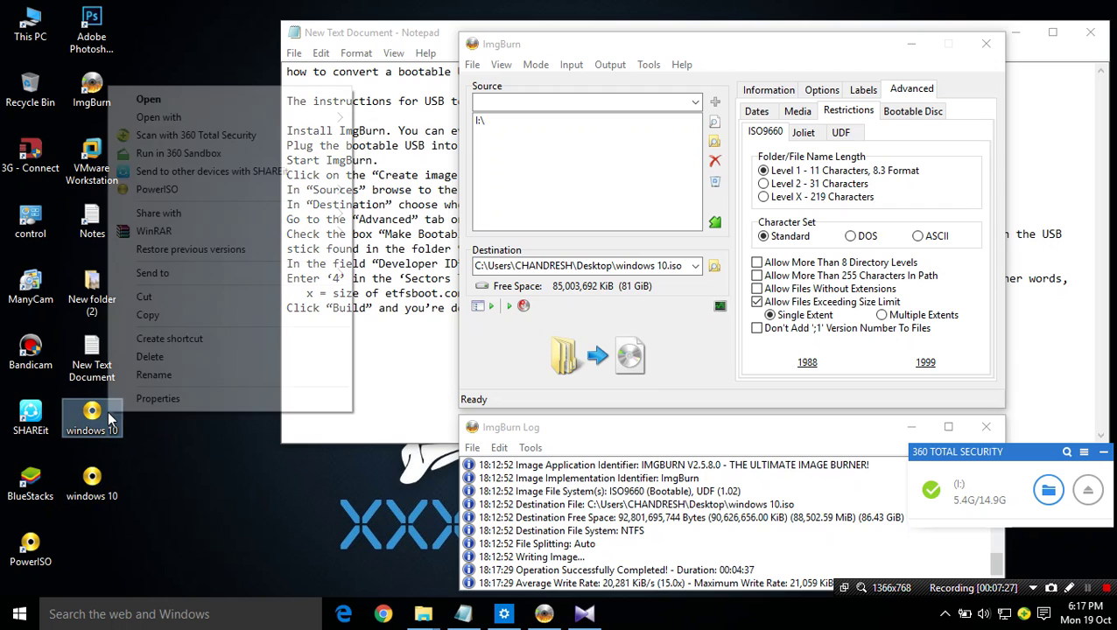
{"action": "left_click", "coordinate": [157, 401]}
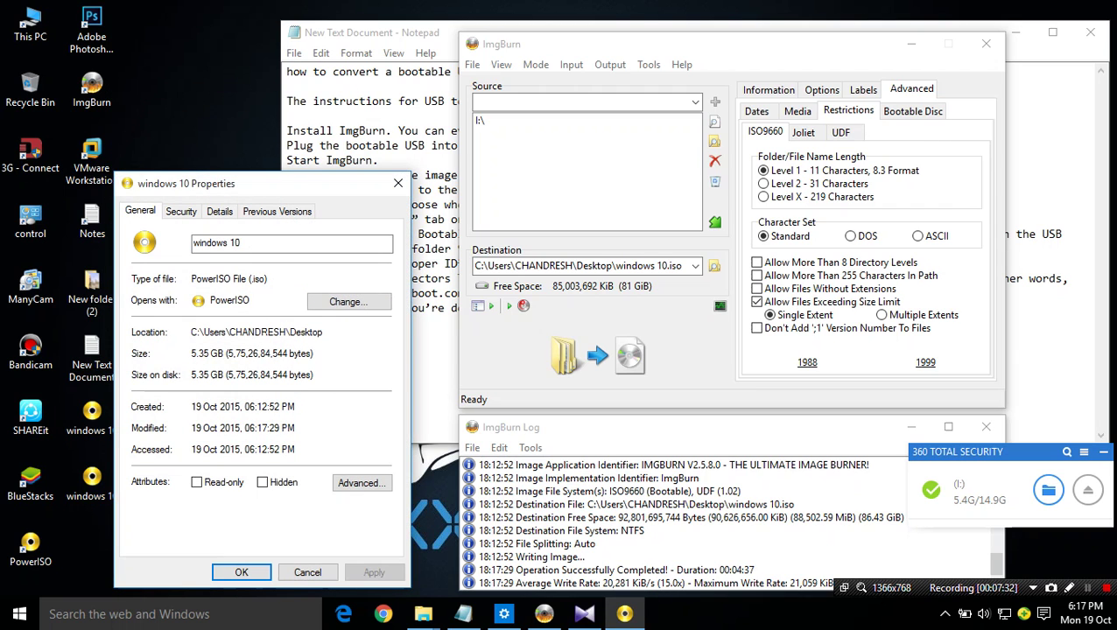
{"action": "left_click", "coordinate": [399, 186]}
- Inspect the properties of the second windows 10 file on the desktop, the MDS file, and close them
{"action": "left_click", "coordinate": [85, 490]}
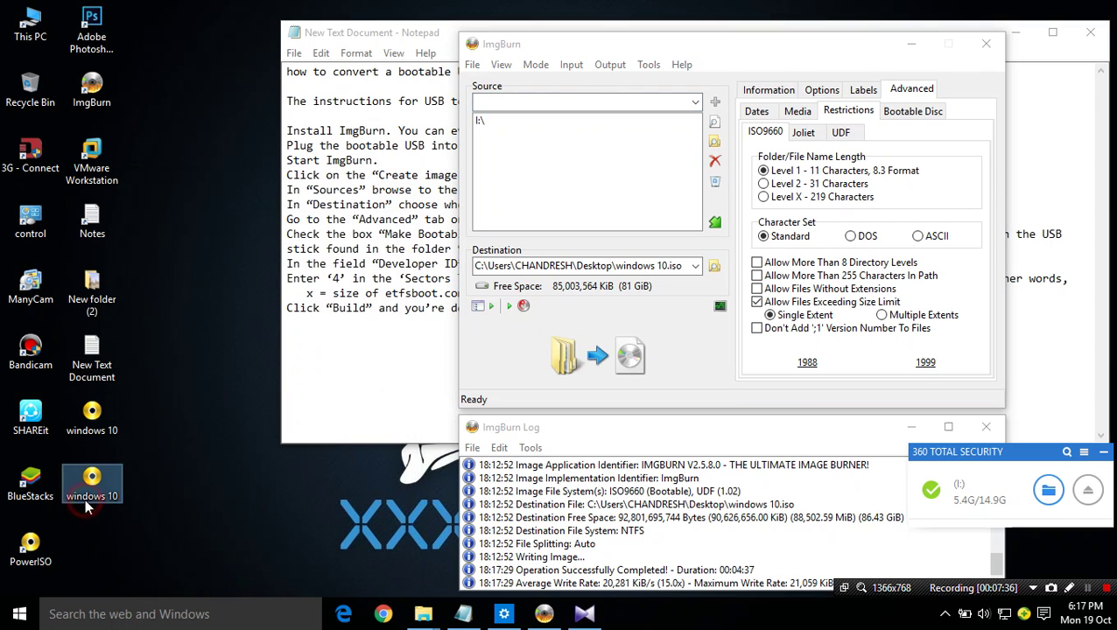
{"action": "right_click", "coordinate": [91, 486]}
{"action": "left_click", "coordinate": [133, 474]}
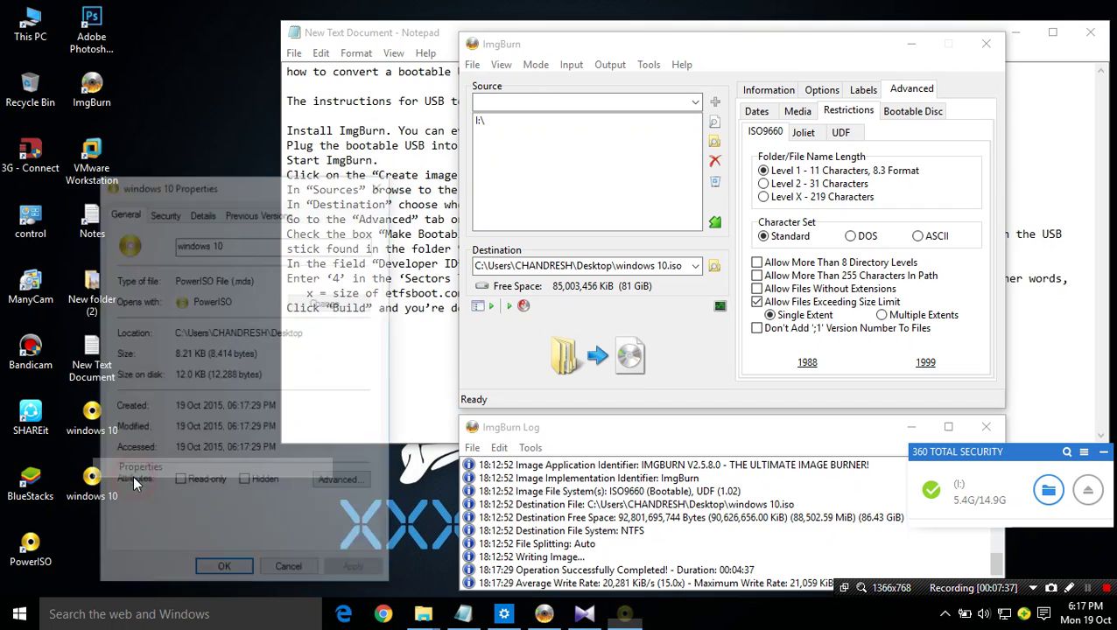
{"action": "left_click", "coordinate": [381, 183]}
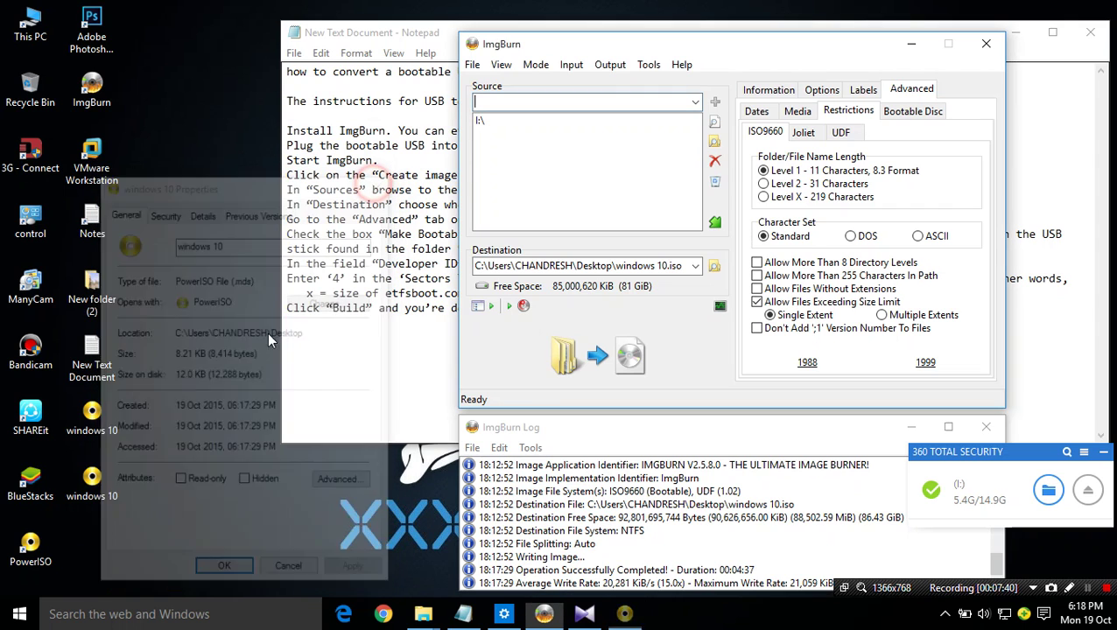
- Permanently delete the windows 10 MDS file from the desktop and confirm the deletion
{"action": "left_click", "coordinate": [100, 496]}
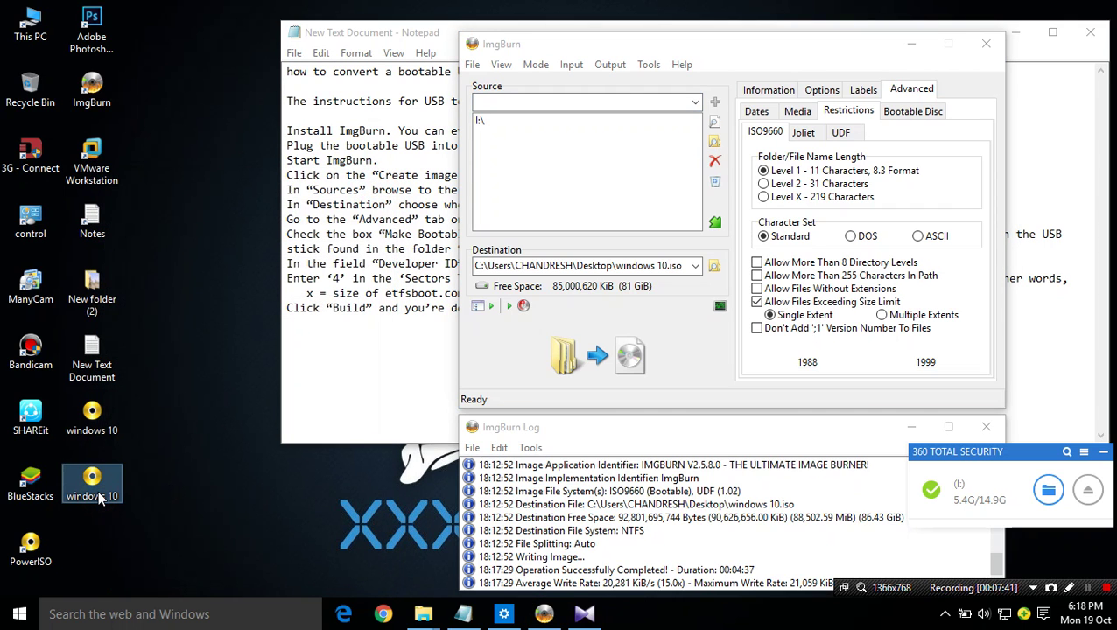
{"action": "key", "text": "shift+Delete"}
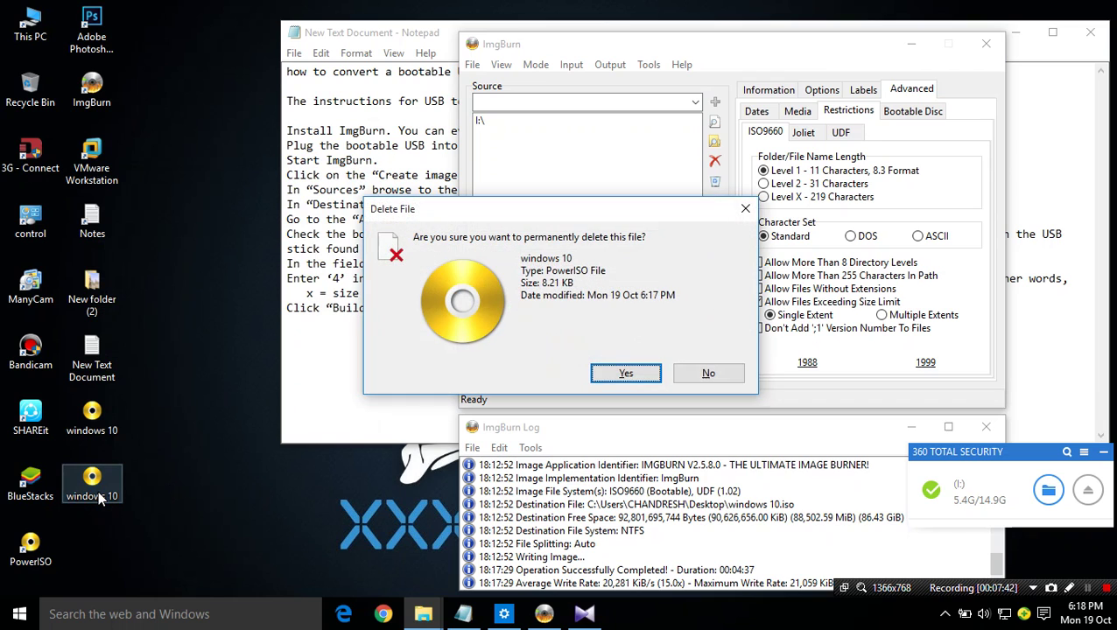
{"action": "key", "text": "Return"}
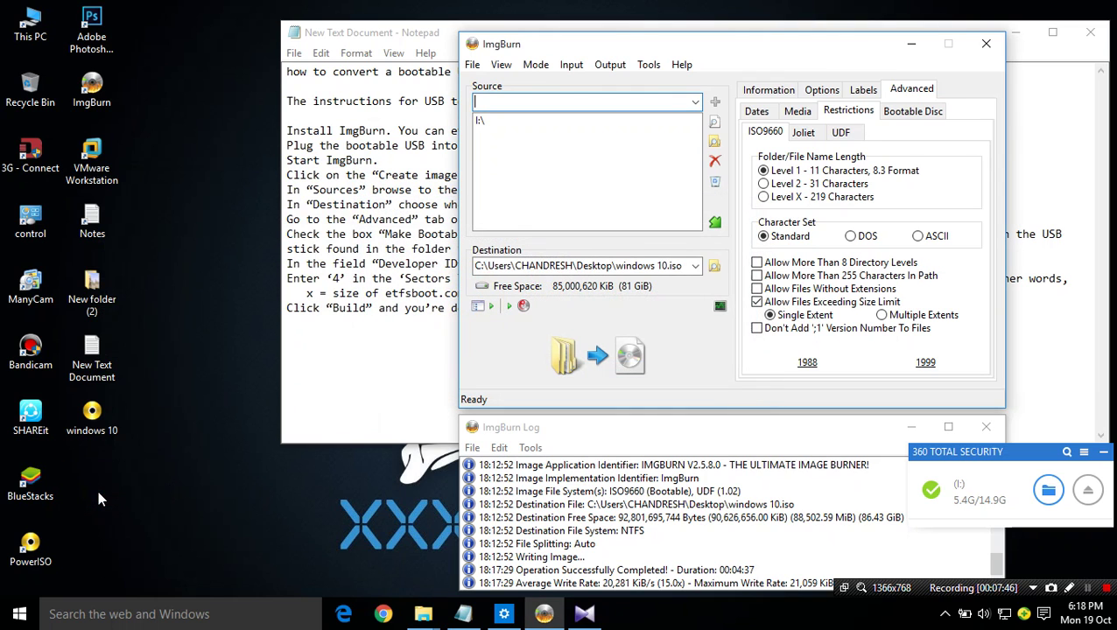
{"action": "left_click", "coordinate": [199, 390]}
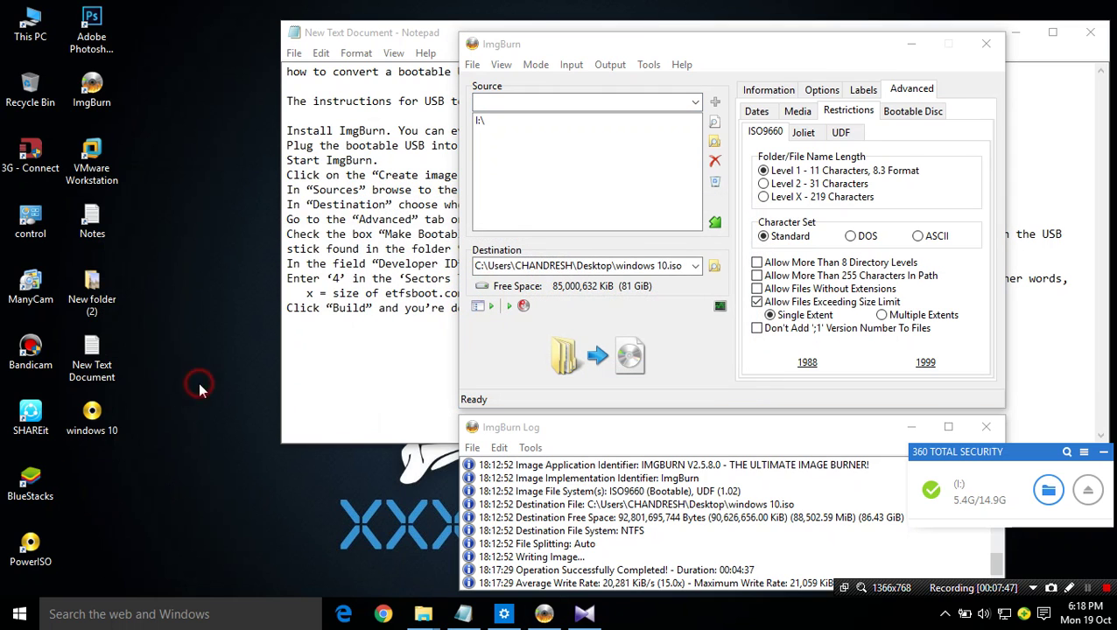
- Open the windows 10 ISO file from the desktop in PowerISO, check its contents and boot status, and close it
{"action": "left_click", "coordinate": [99, 414]}
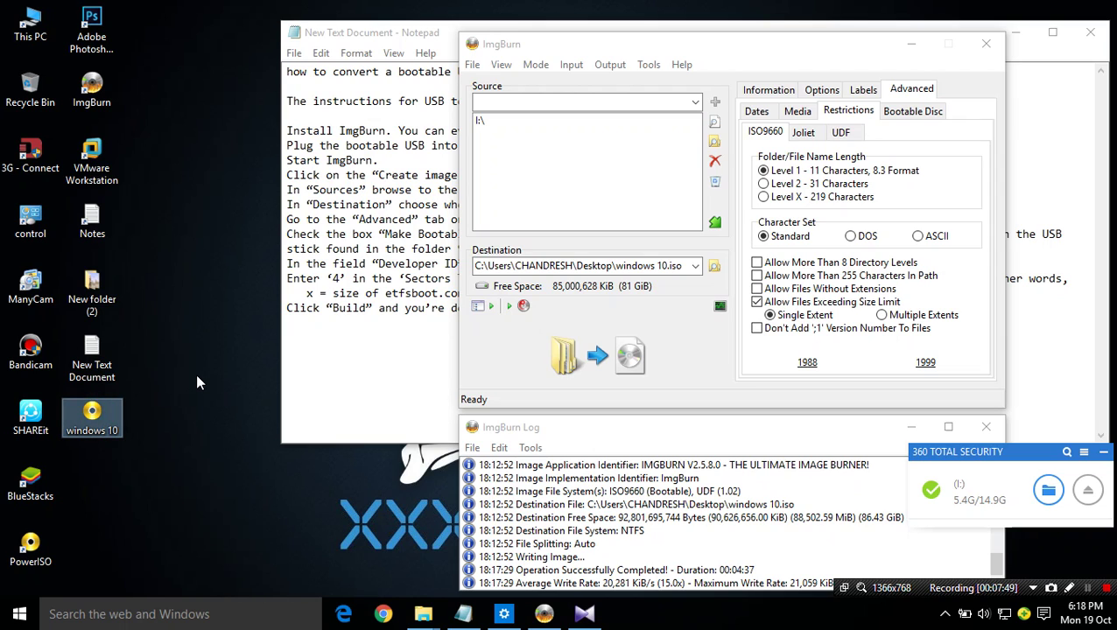
{"action": "mouse_move", "coordinate": [100, 415]}
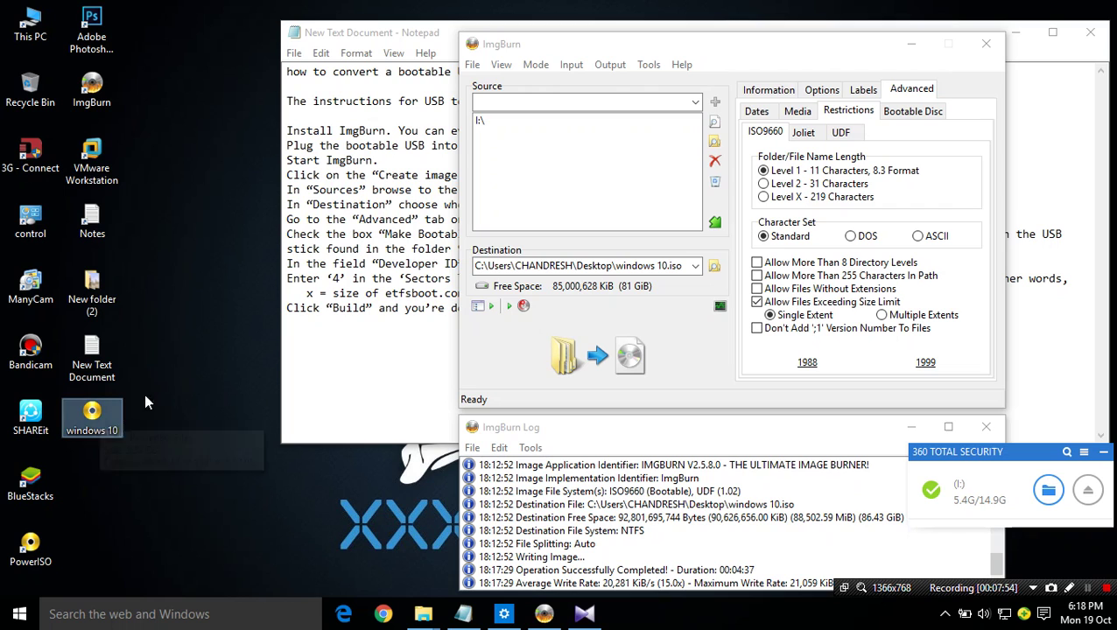
{"action": "left_click", "coordinate": [100, 416]}
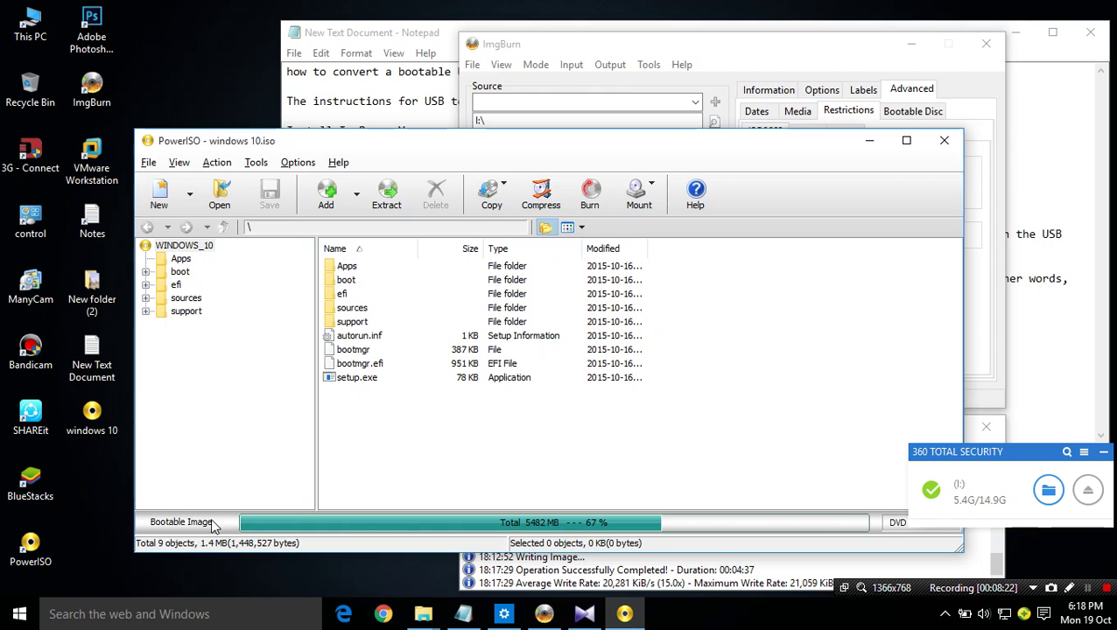
{"action": "left_click", "coordinate": [944, 147]}
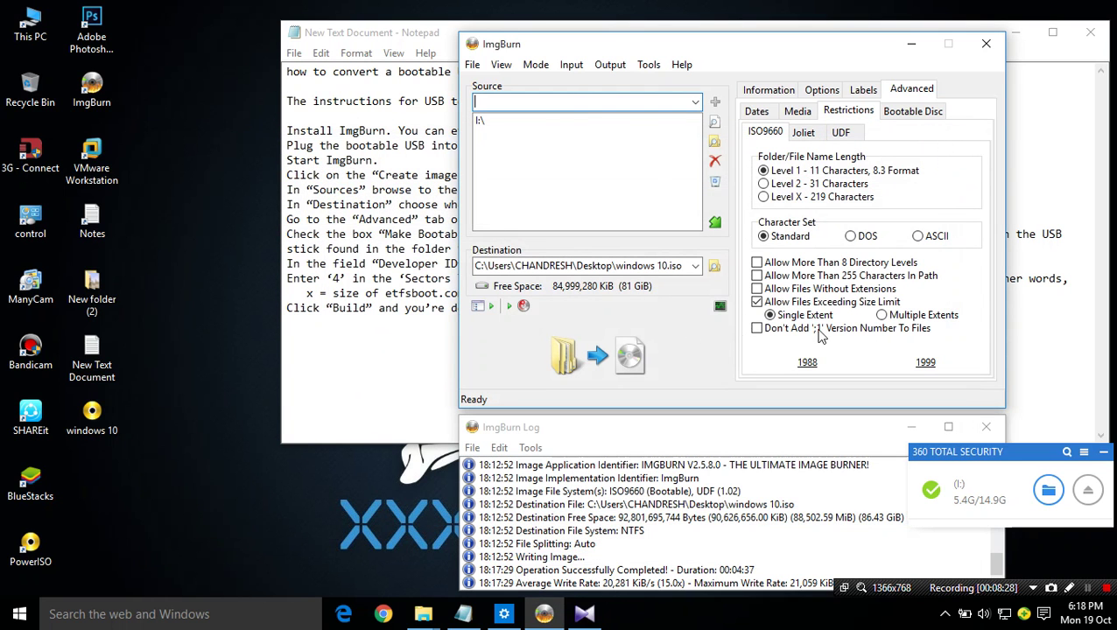